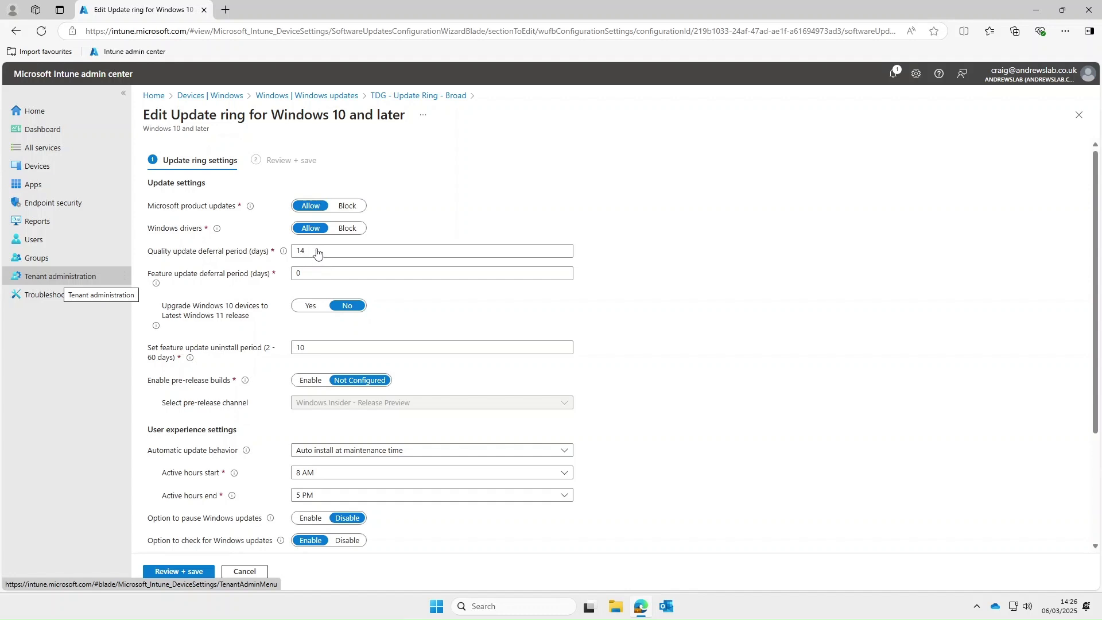
- Clear the Feature update deferral period field so the Broad ring defers feature updates 0 days
left_click(305, 277)
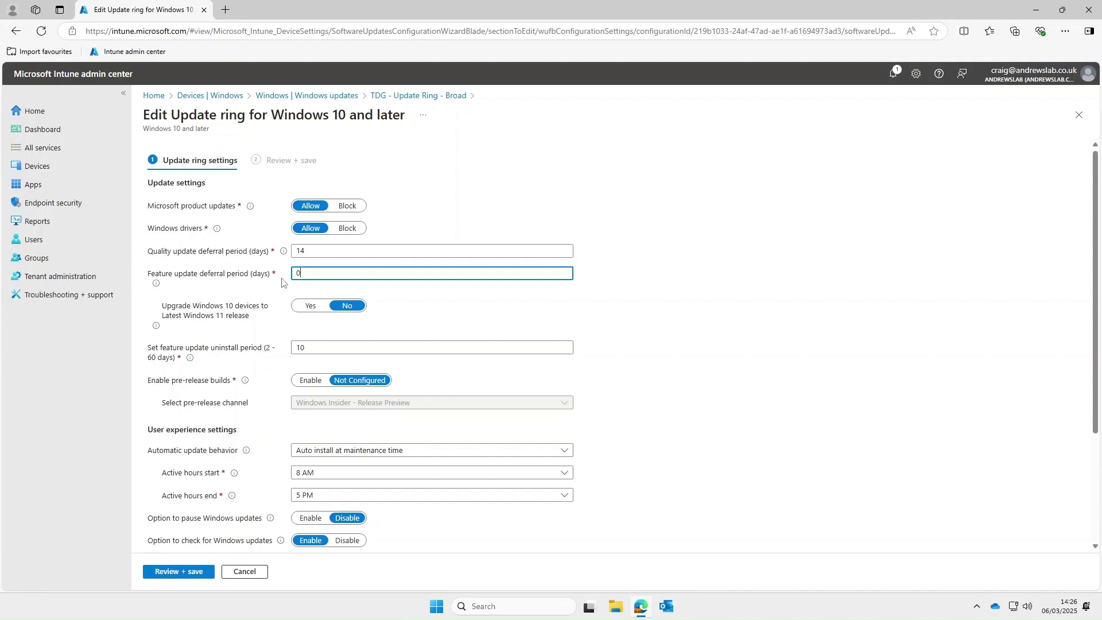
key("BackSpace")
- Return to Windows updates and start a new feature update policy from the Feature updates list
left_click(350, 96)
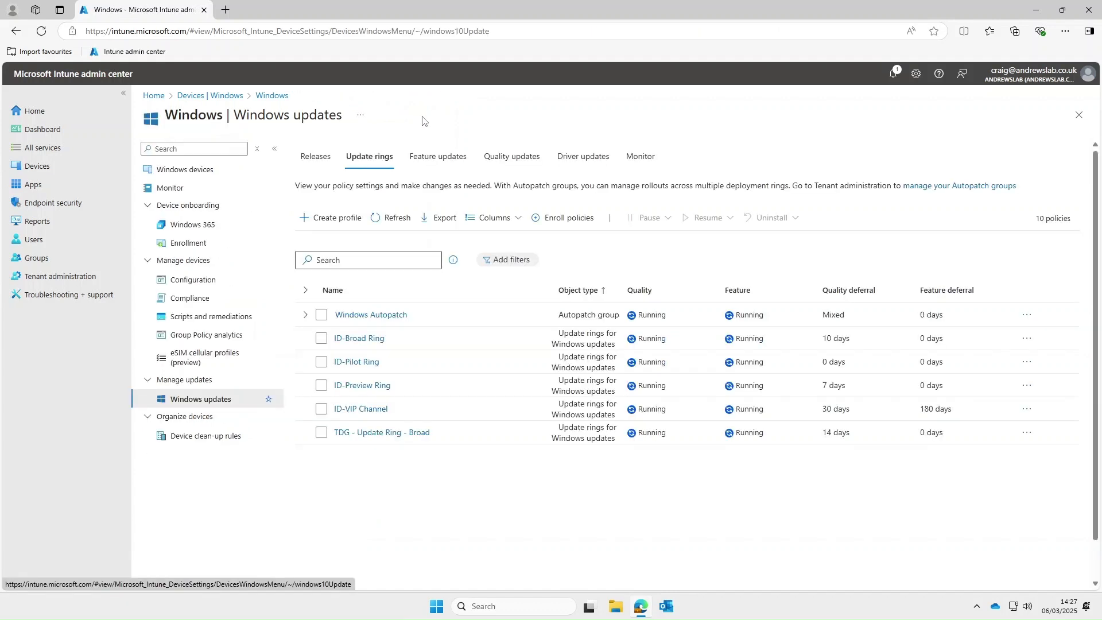
left_click(441, 163)
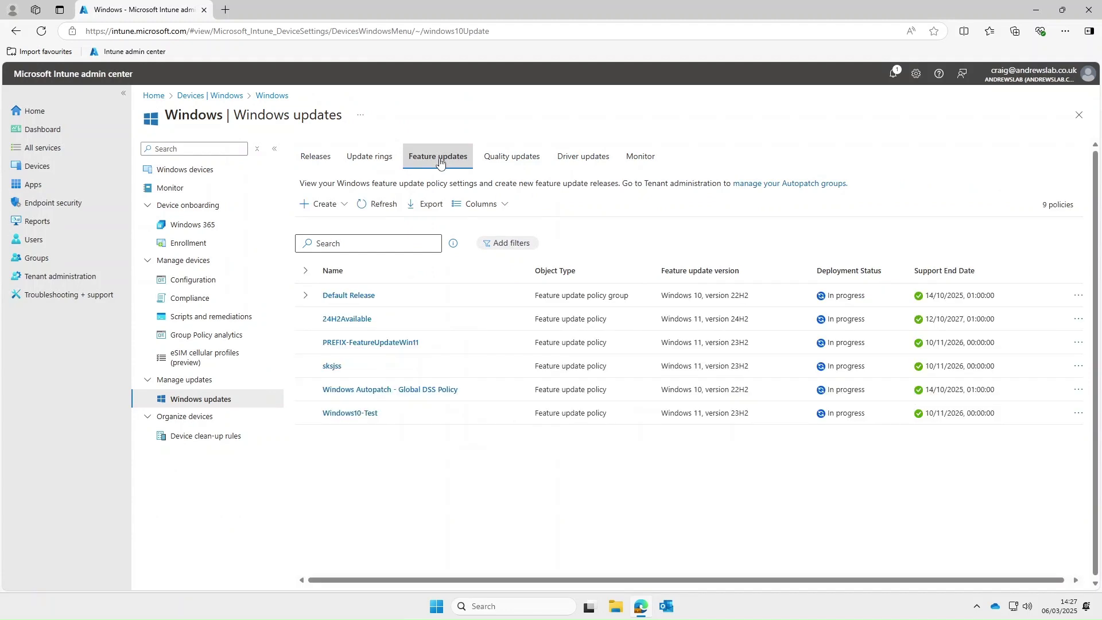
left_click(351, 205)
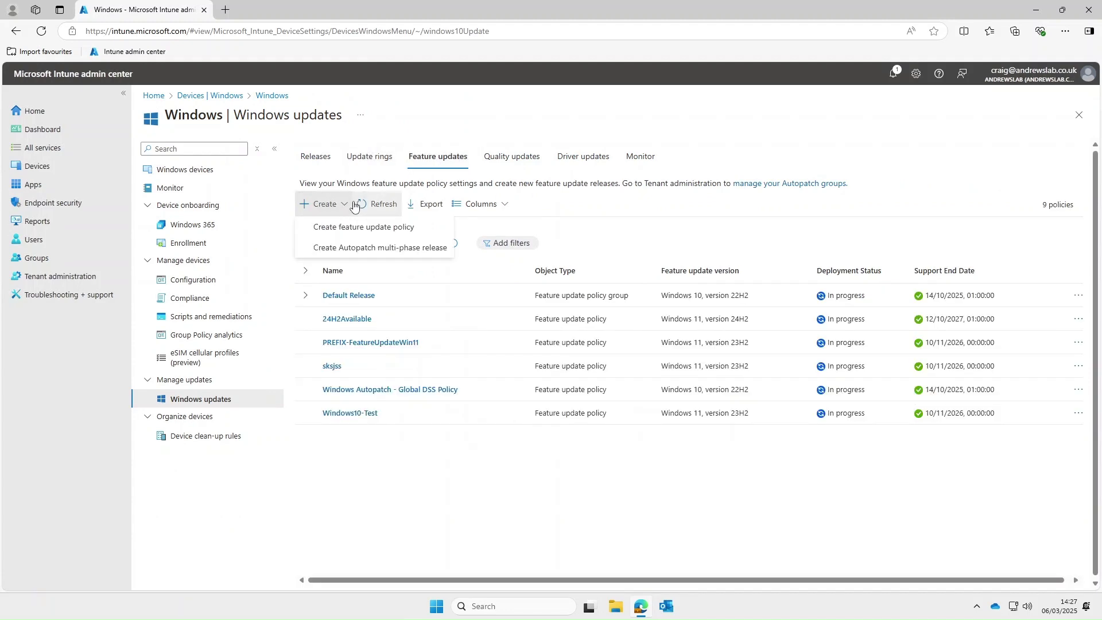
left_click(396, 230)
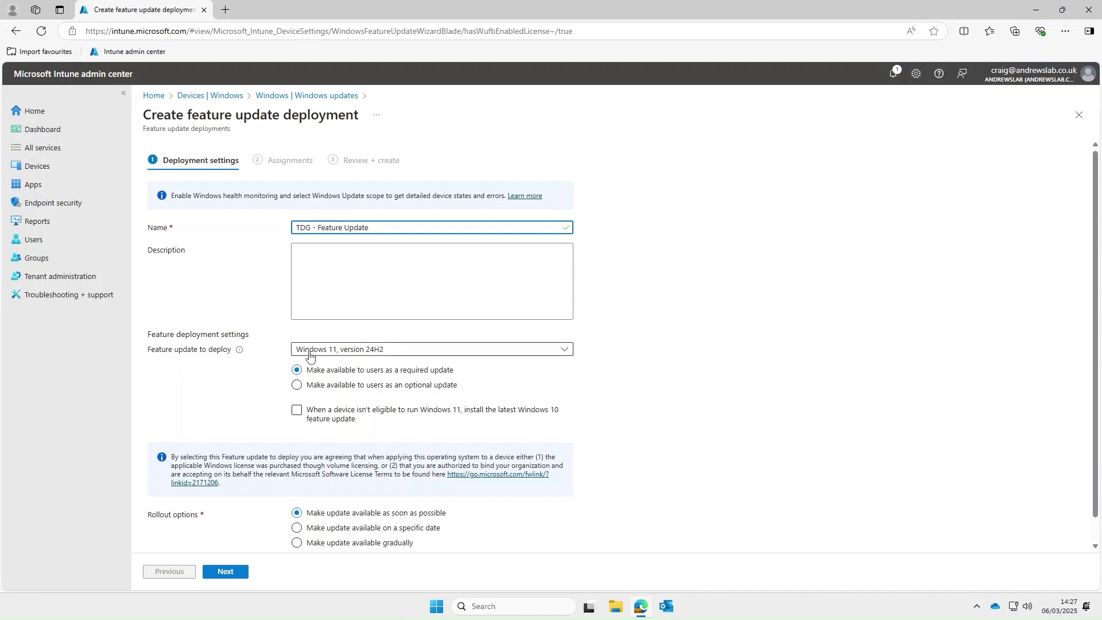
- Choose Windows 11, version 24H2 and enable the Windows 10 fallback for ineligible devices
left_click(359, 352)
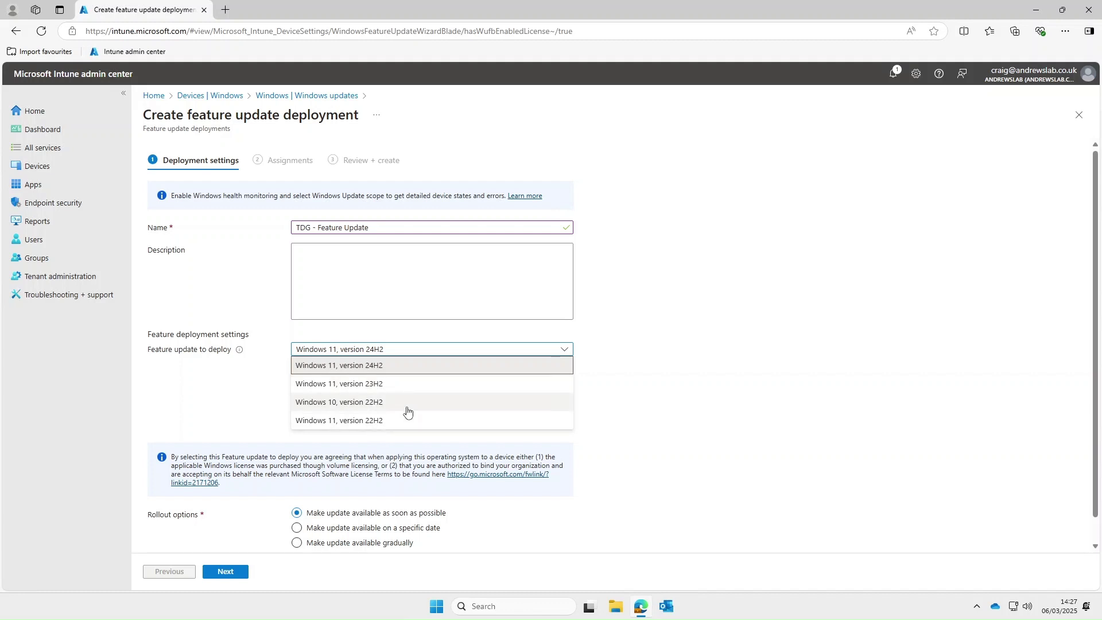
left_click(374, 422)
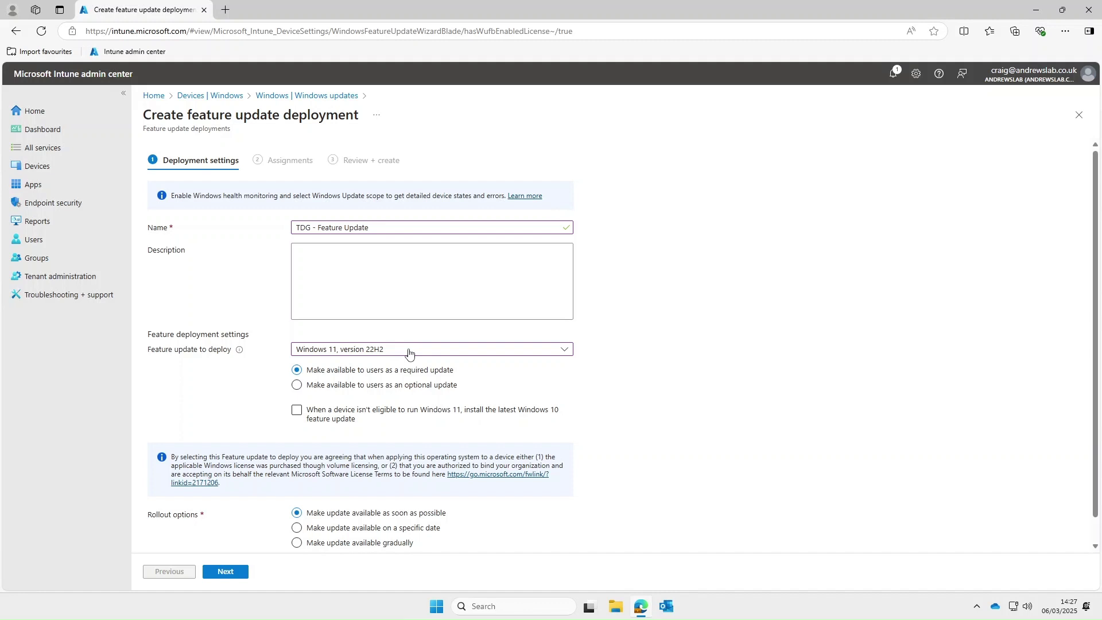
left_click(408, 353)
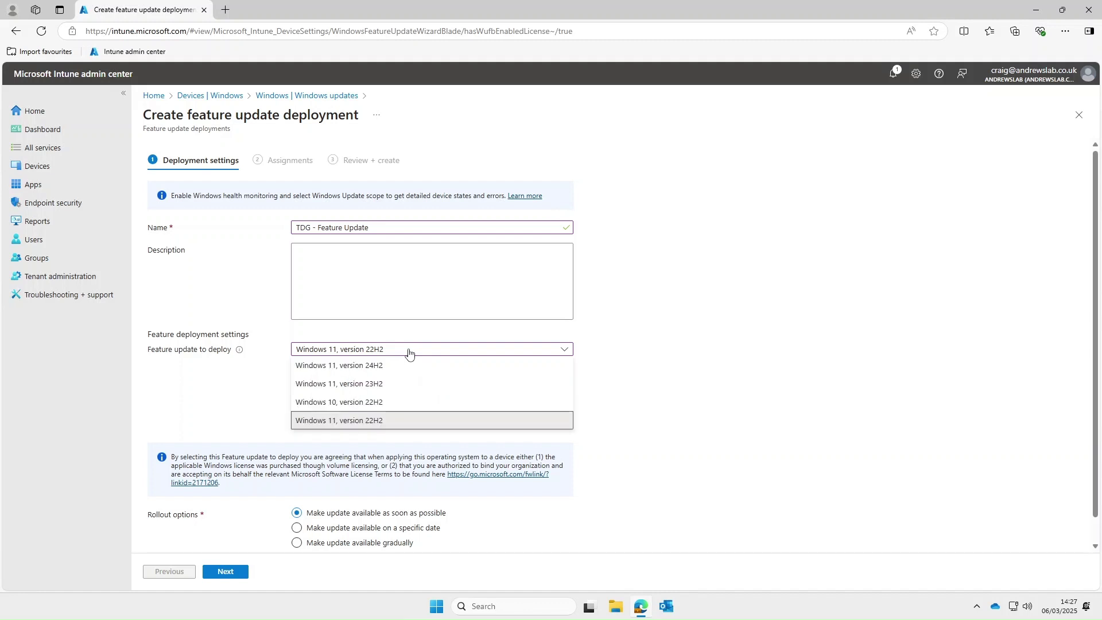
left_click(378, 369)
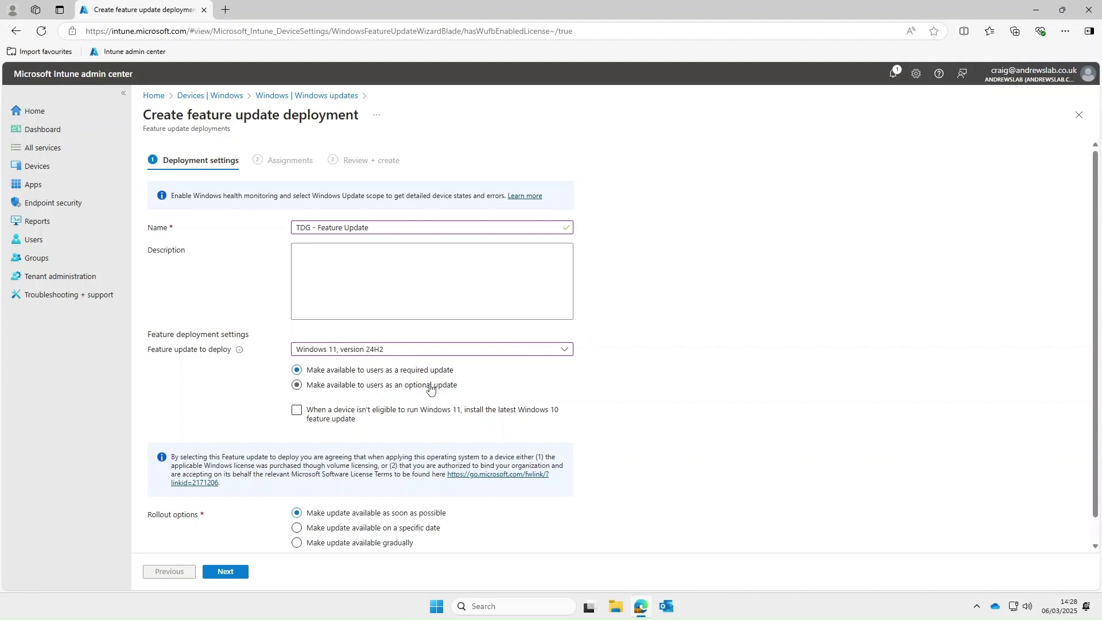
left_click(381, 393)
scroll(458, 404, "down", 1)
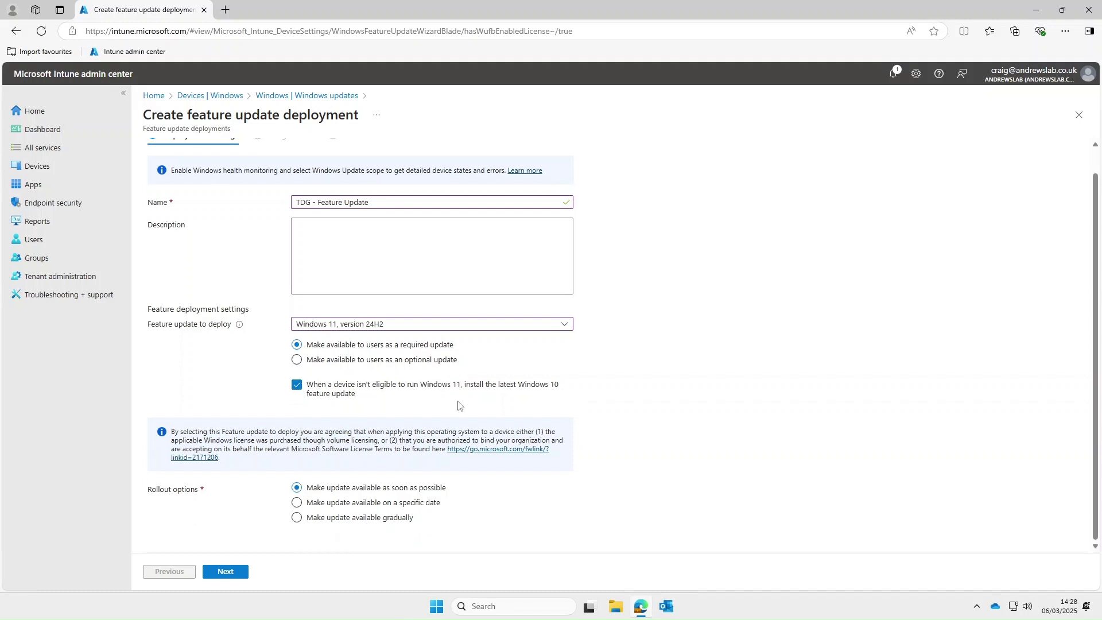
- Make the update available on a specific date, initially 1 April 2025
left_click(297, 504)
scroll(422, 465, "down", 1)
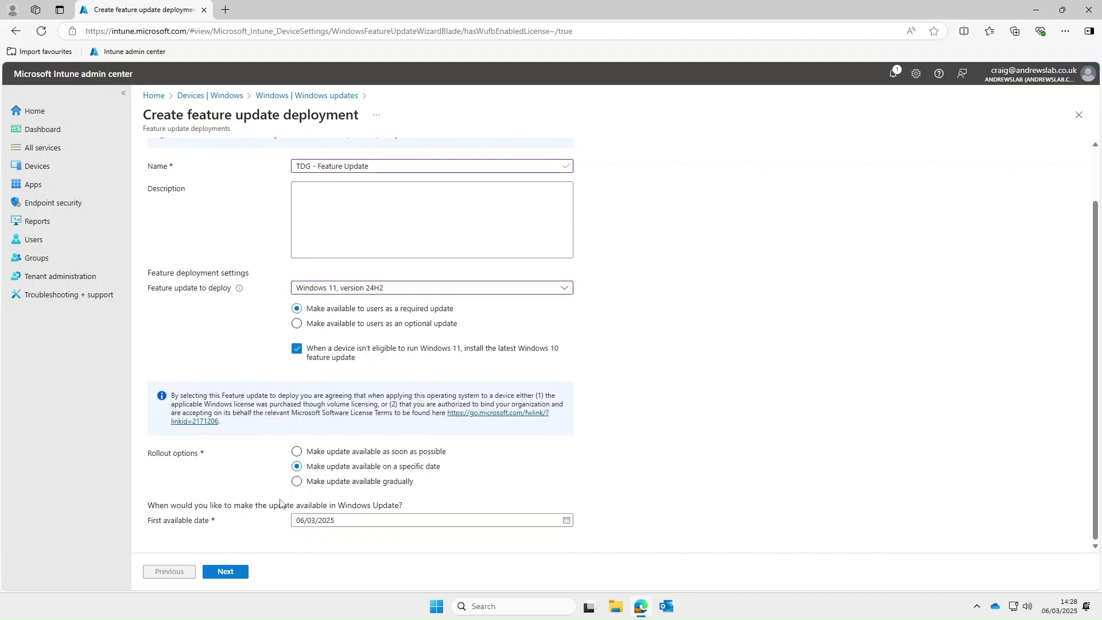
left_click(568, 521)
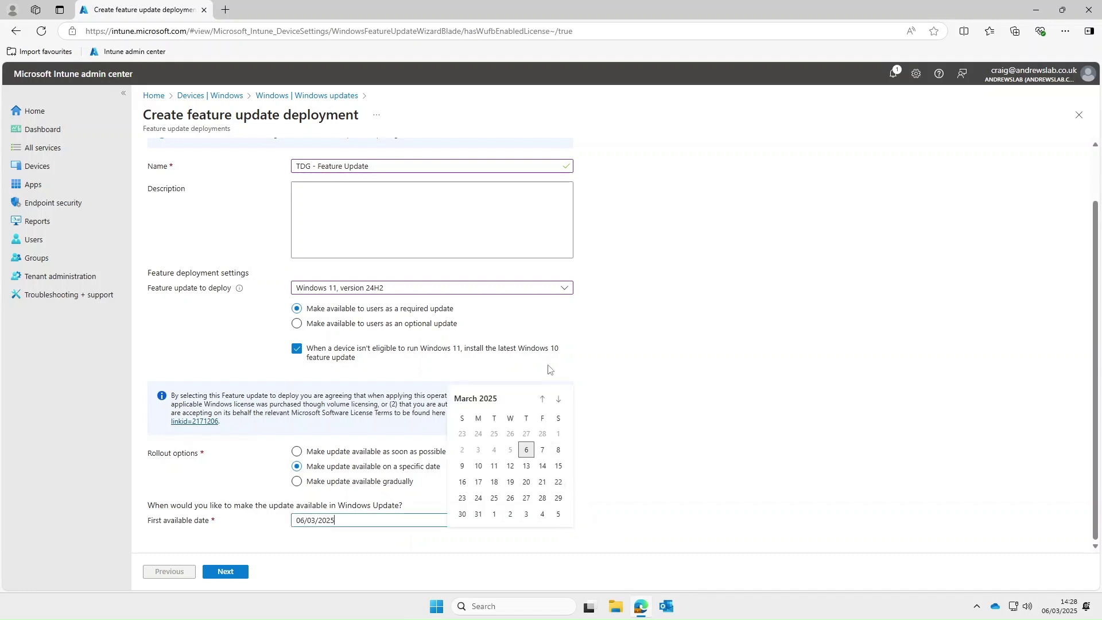
left_click(494, 514)
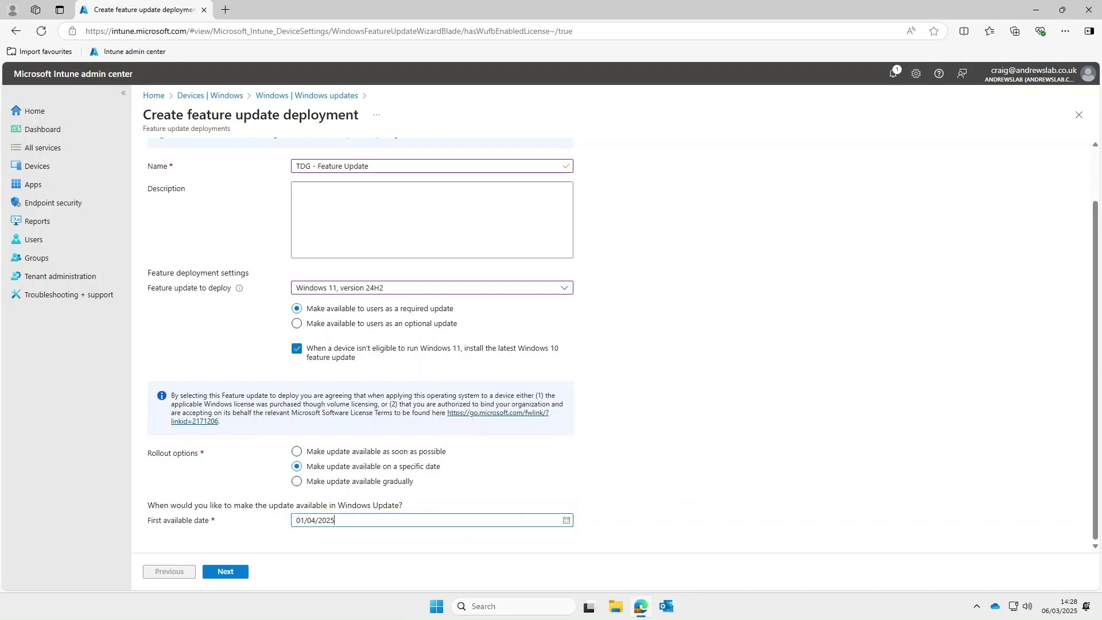
- Try a gradual rollout from 1 April to 30 April 2025 with 7 days between groups
left_click(321, 485)
scroll(572, 452, "down", 1)
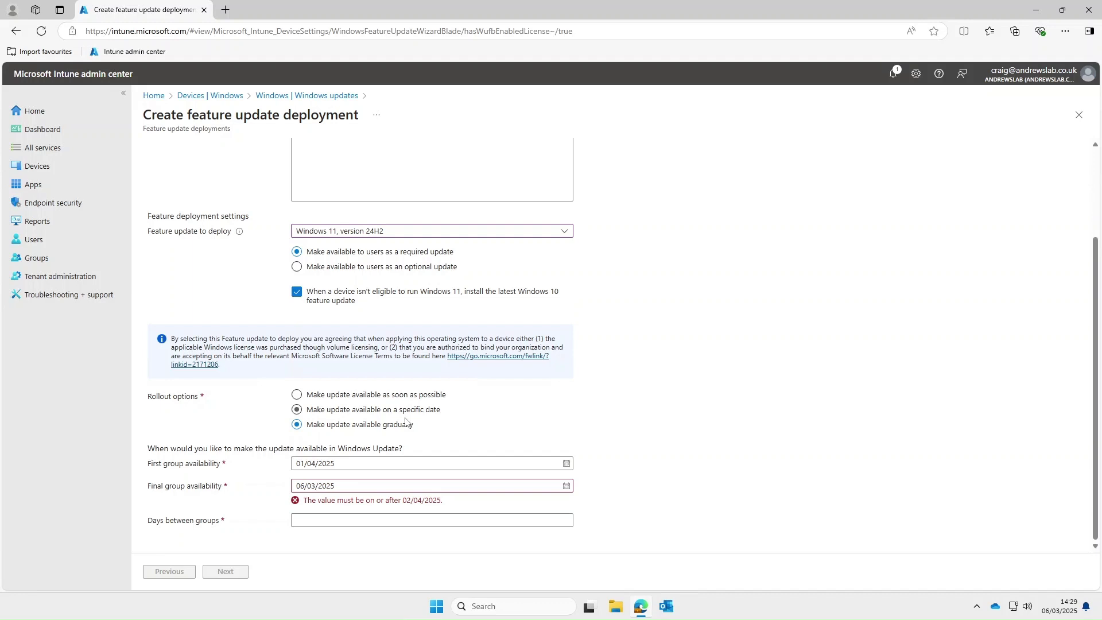
left_click(567, 465)
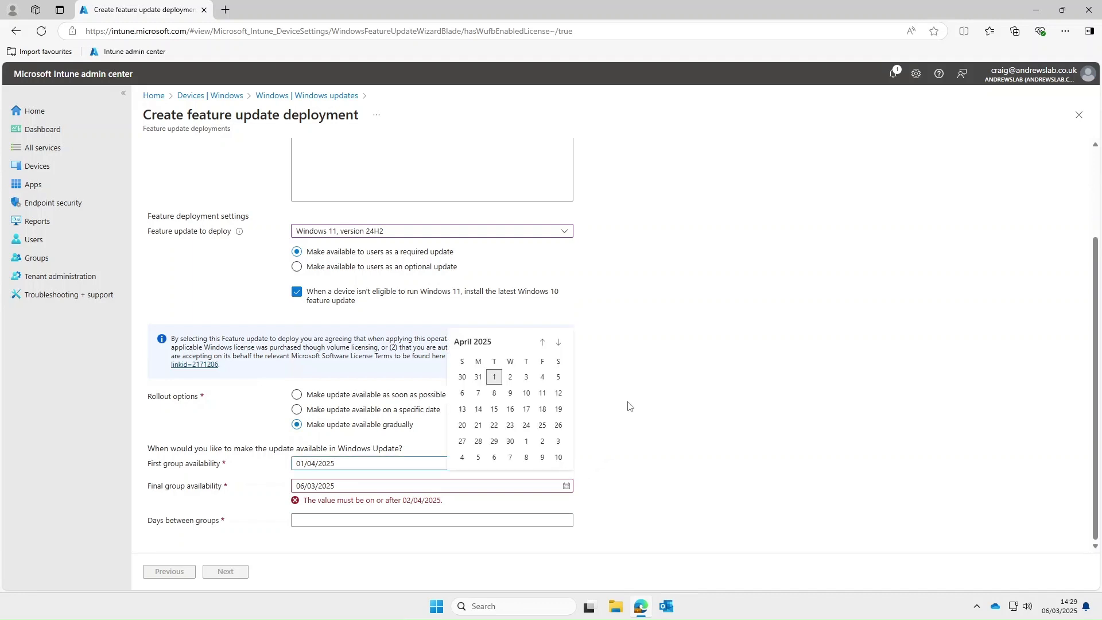
left_click(493, 378)
left_click(566, 487)
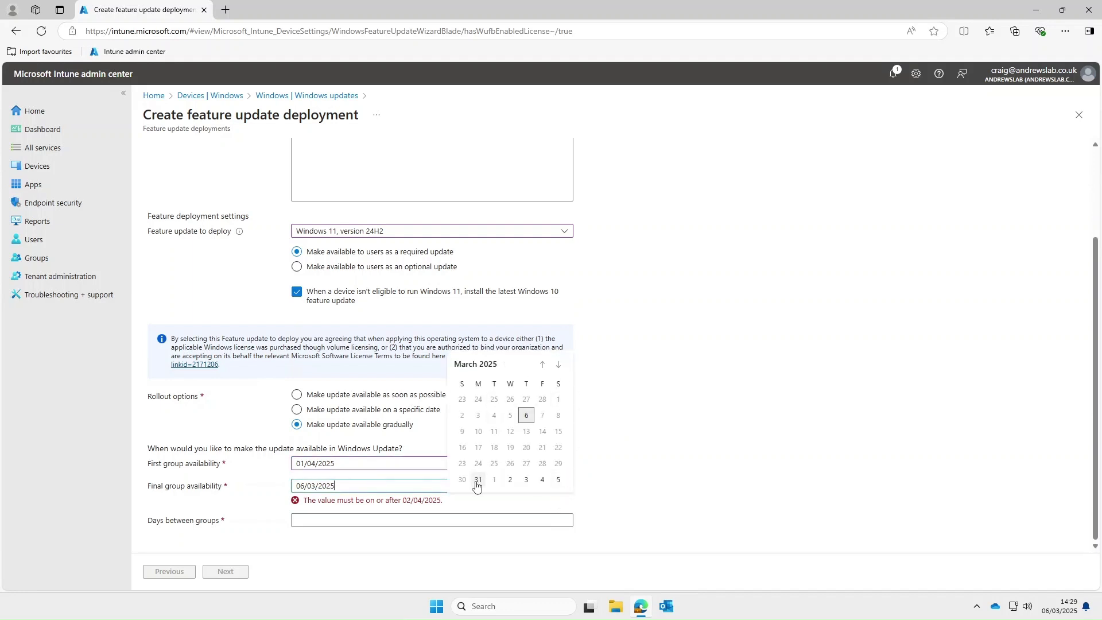
left_click(558, 365)
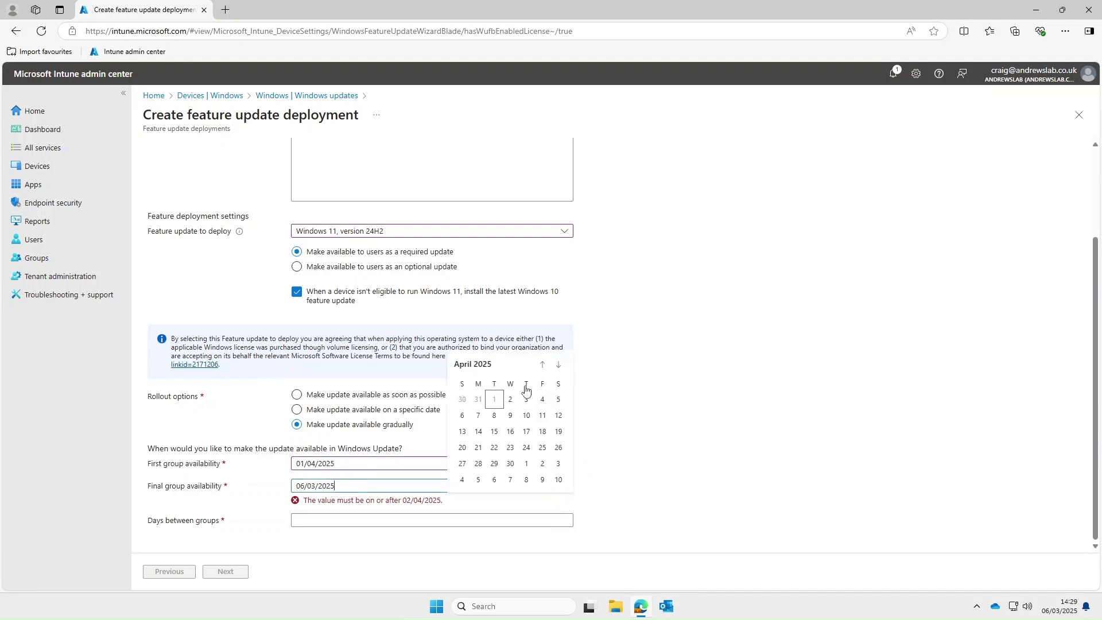
left_click(511, 463)
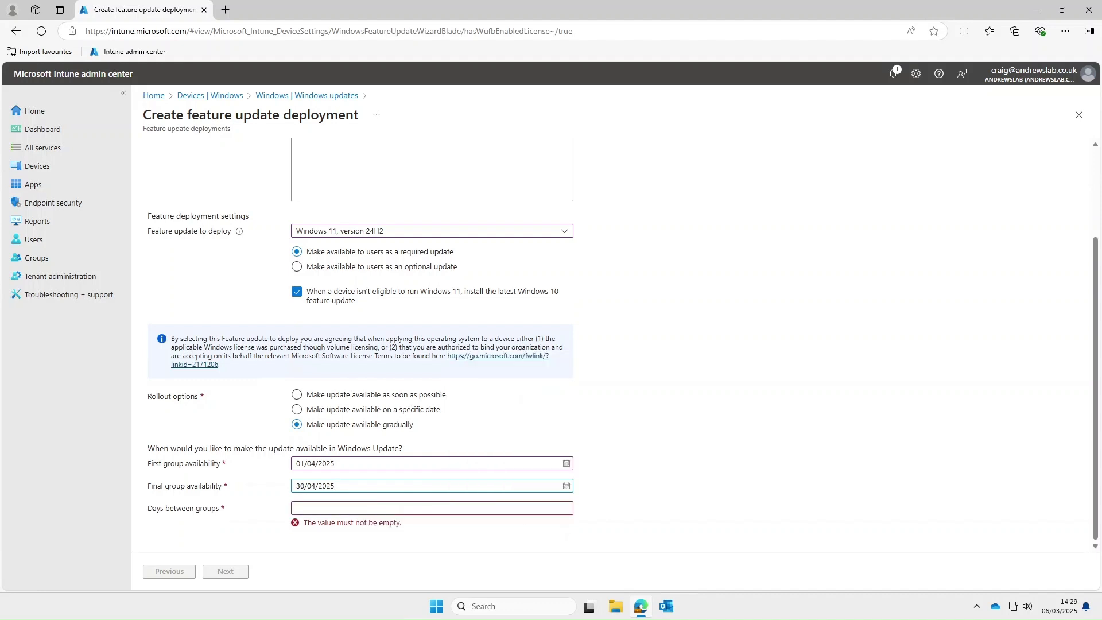
left_click(296, 508)
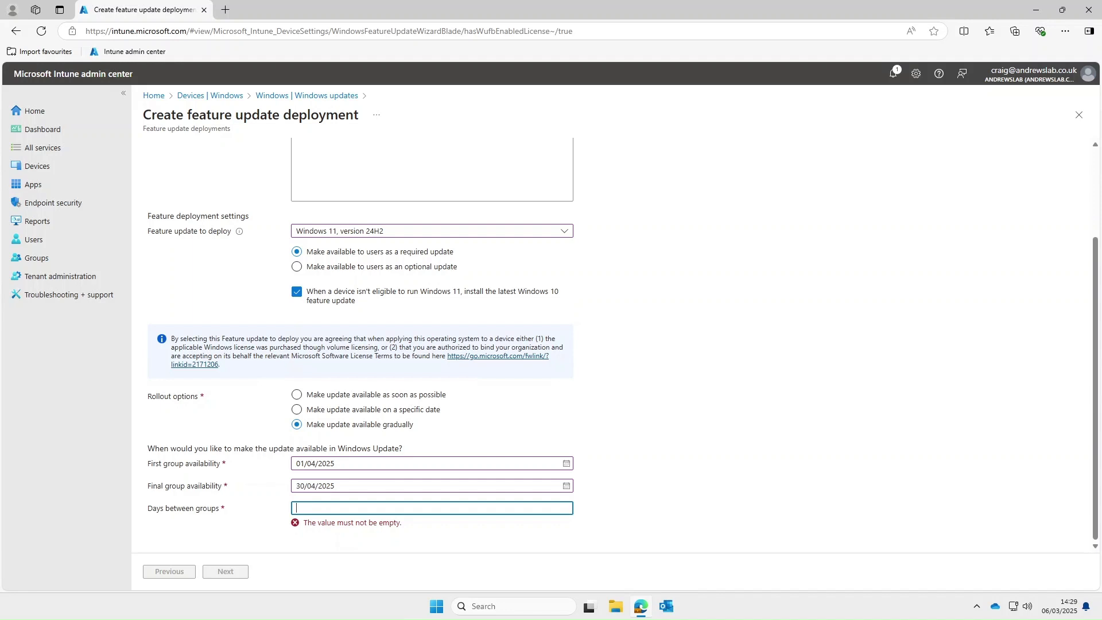
type("7")
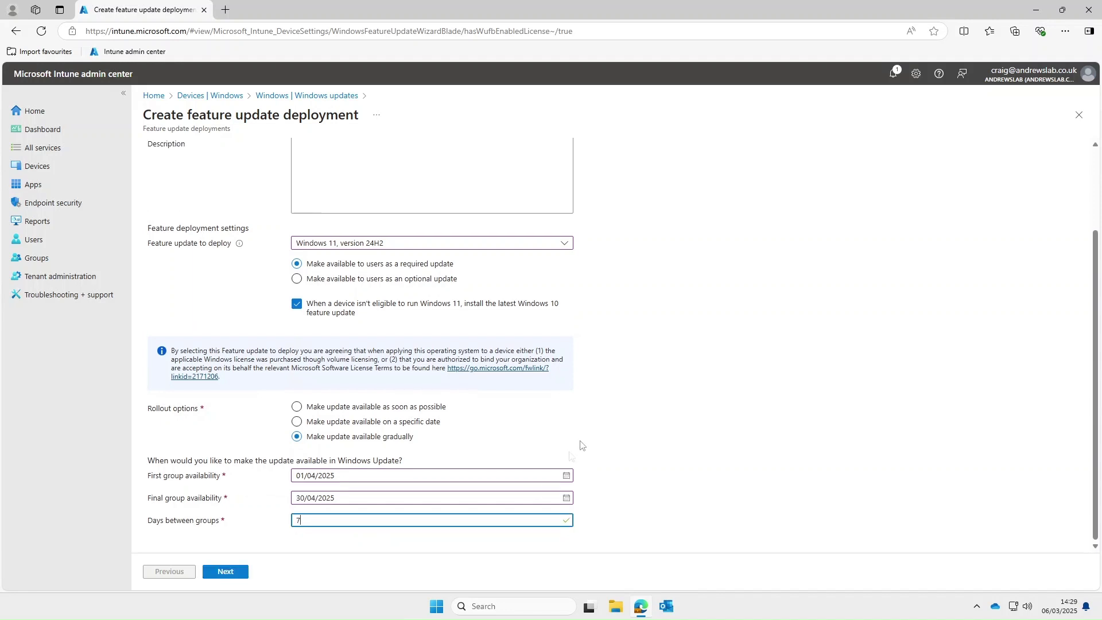
- Revert to a single specific date of 7 March 2025 and proceed to Assignments
left_click(296, 422)
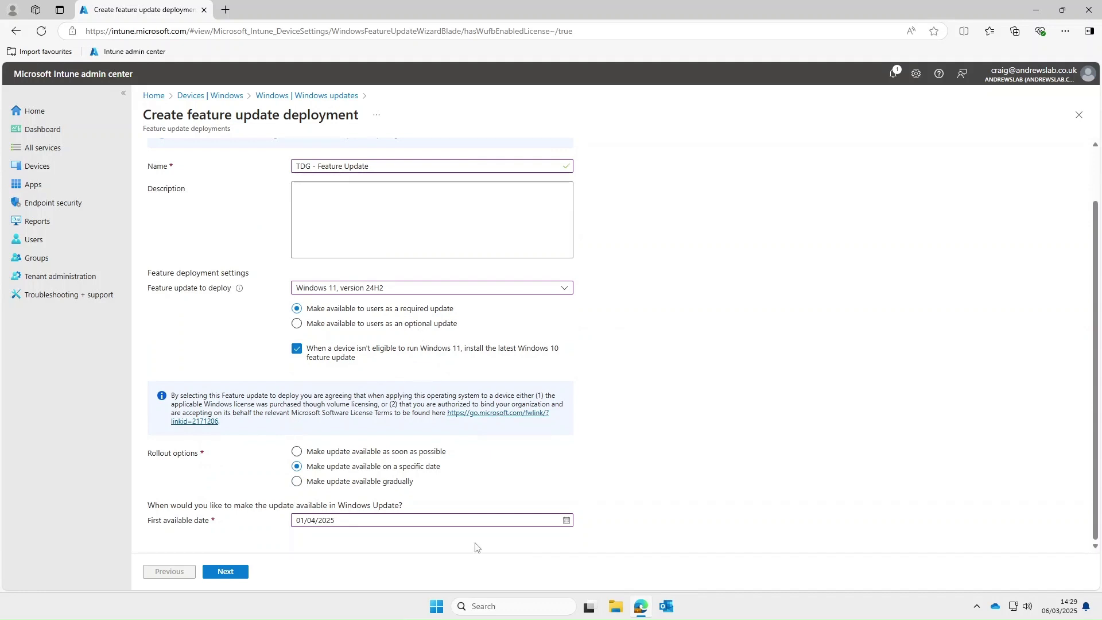
left_click(566, 521)
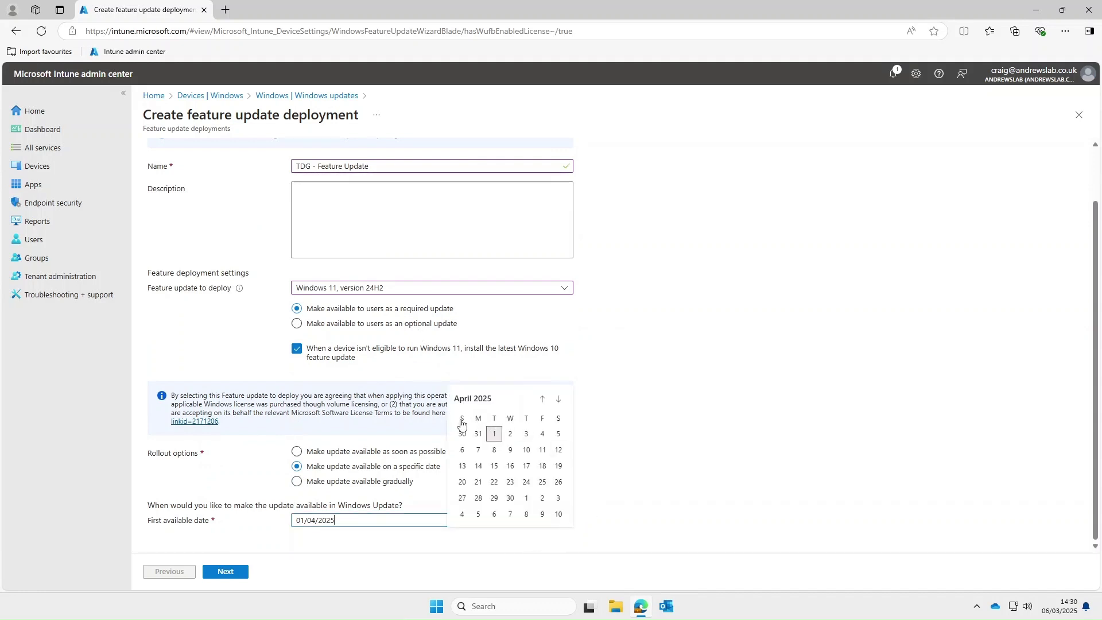
left_click(544, 402)
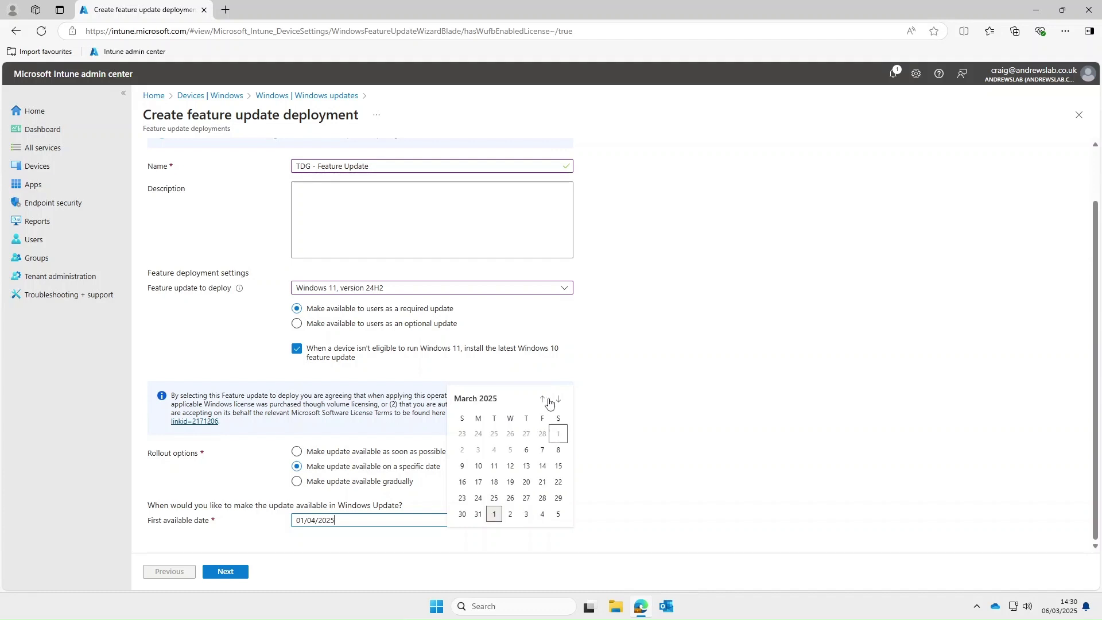
left_click(543, 450)
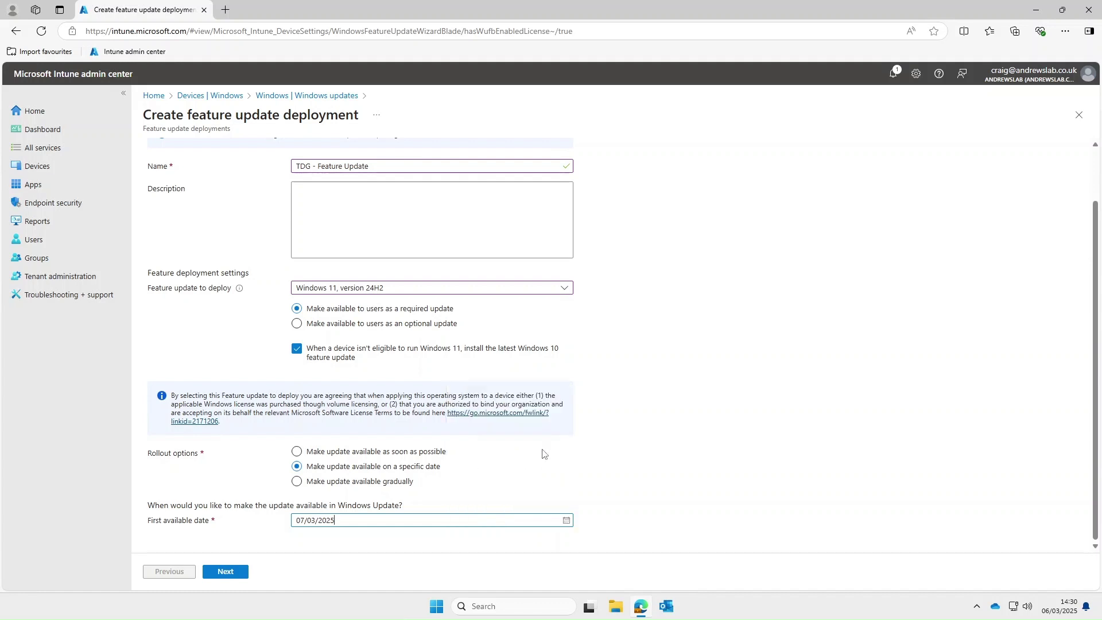
left_click(222, 574)
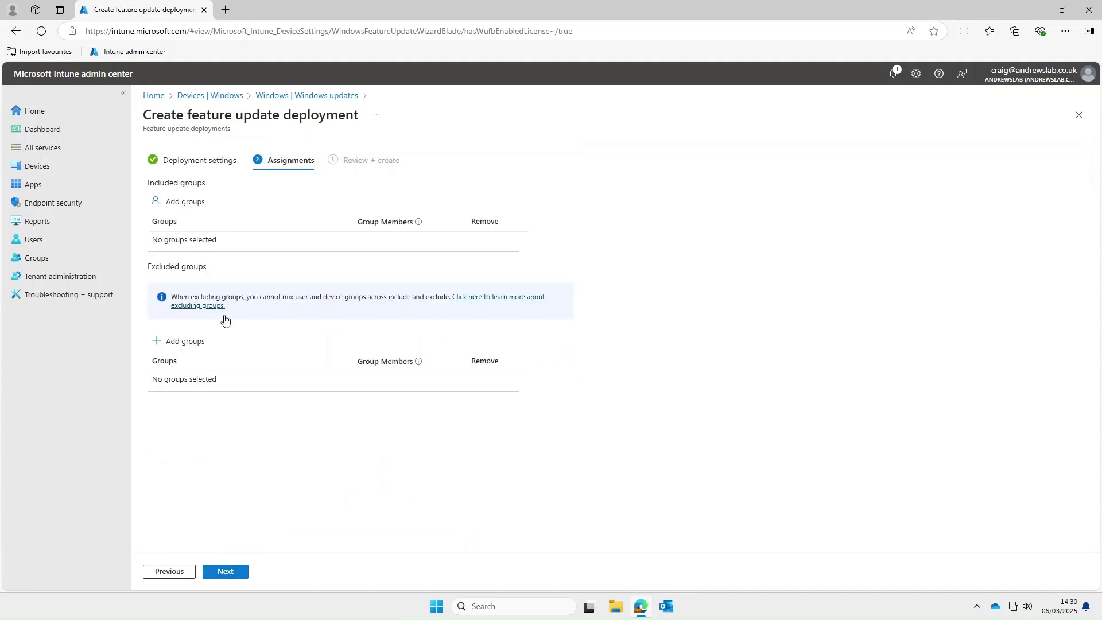
- Search 'tdg', include the TDG Staff Devices group, and proceed to Review + create
left_click(185, 205)
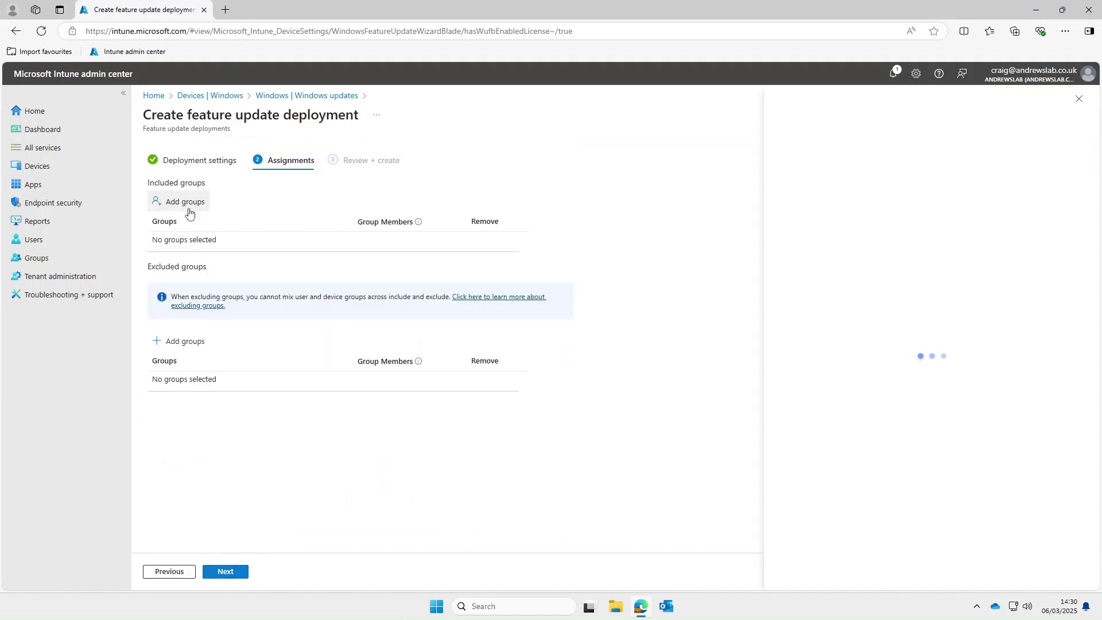
left_click(637, 187)
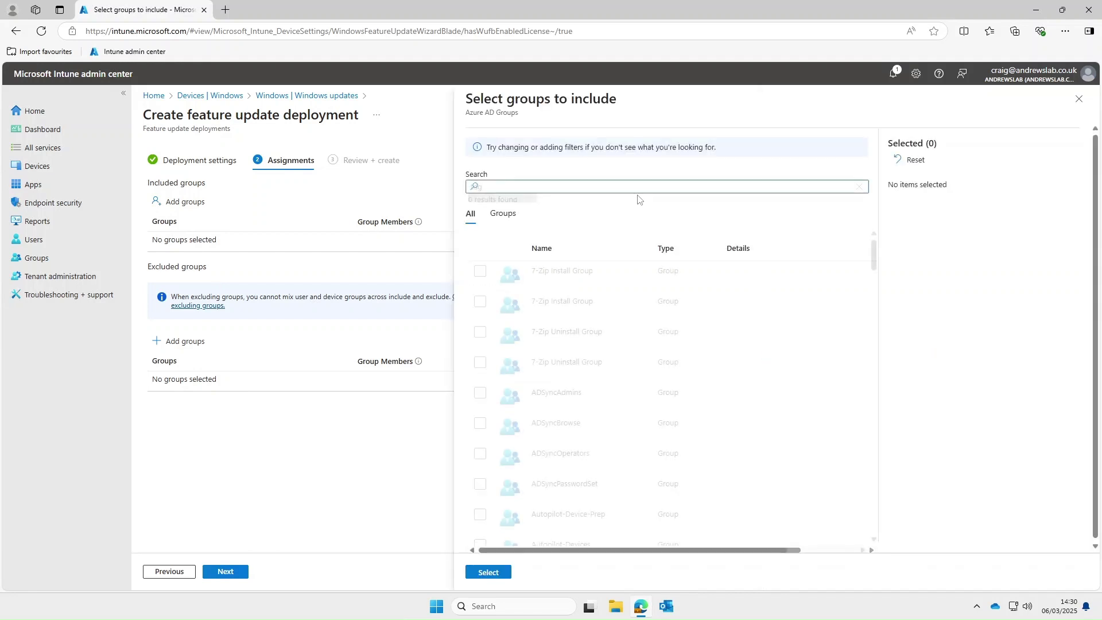
type("tdg")
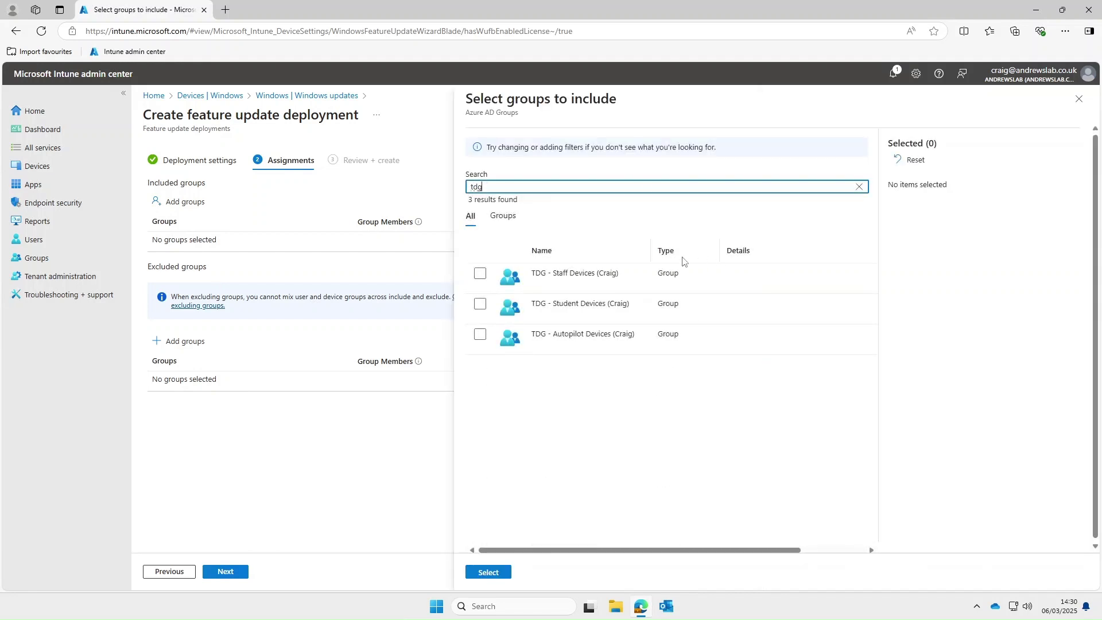
left_click(480, 274)
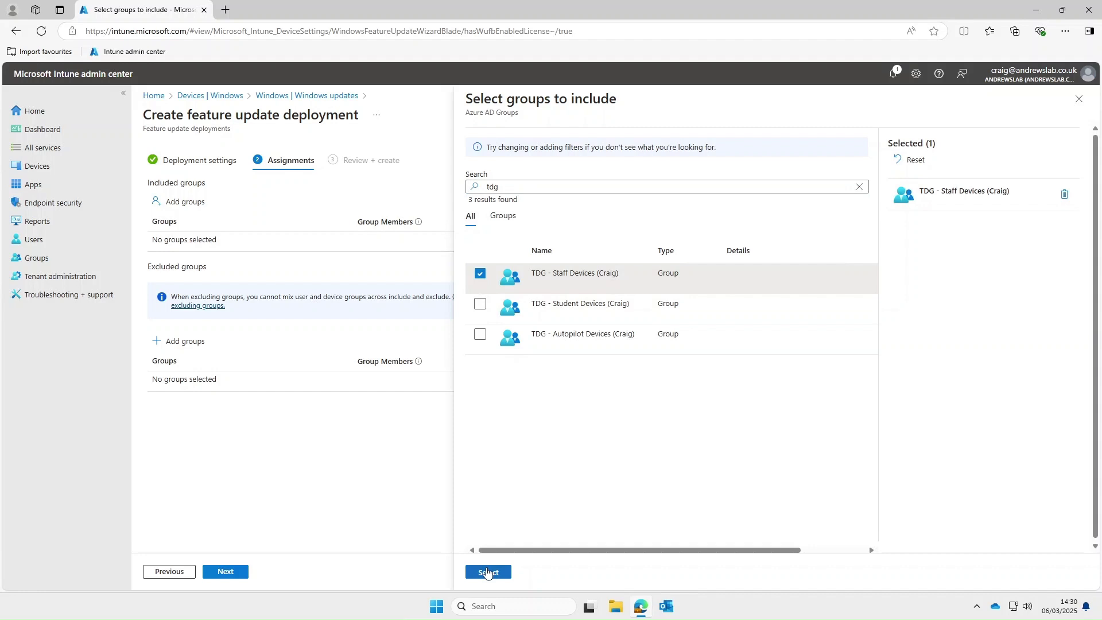
left_click(487, 572)
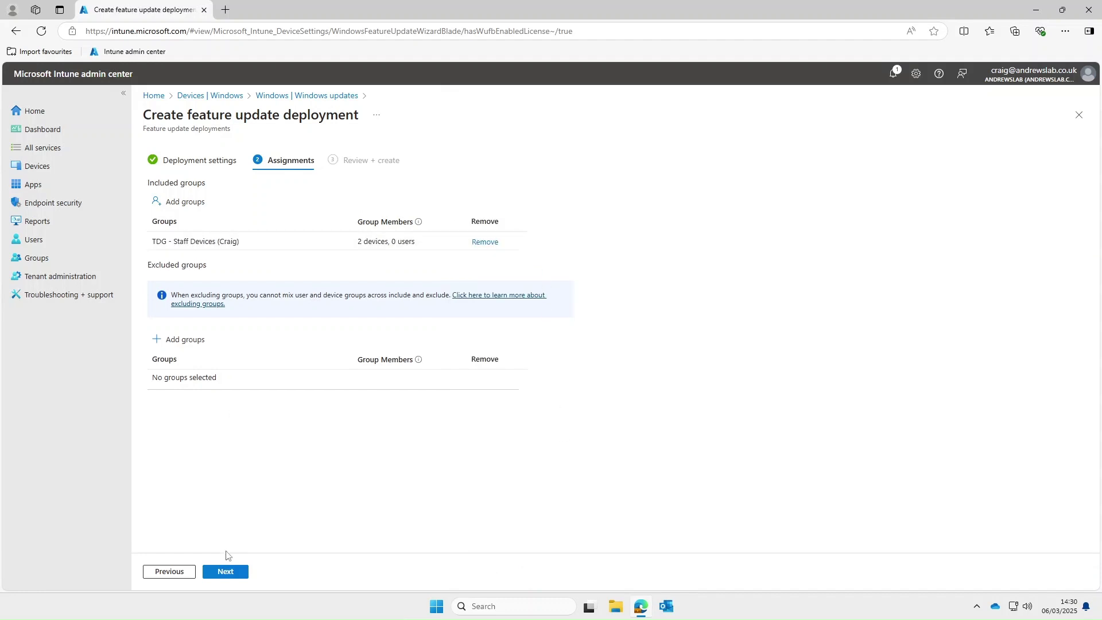
left_click(227, 571)
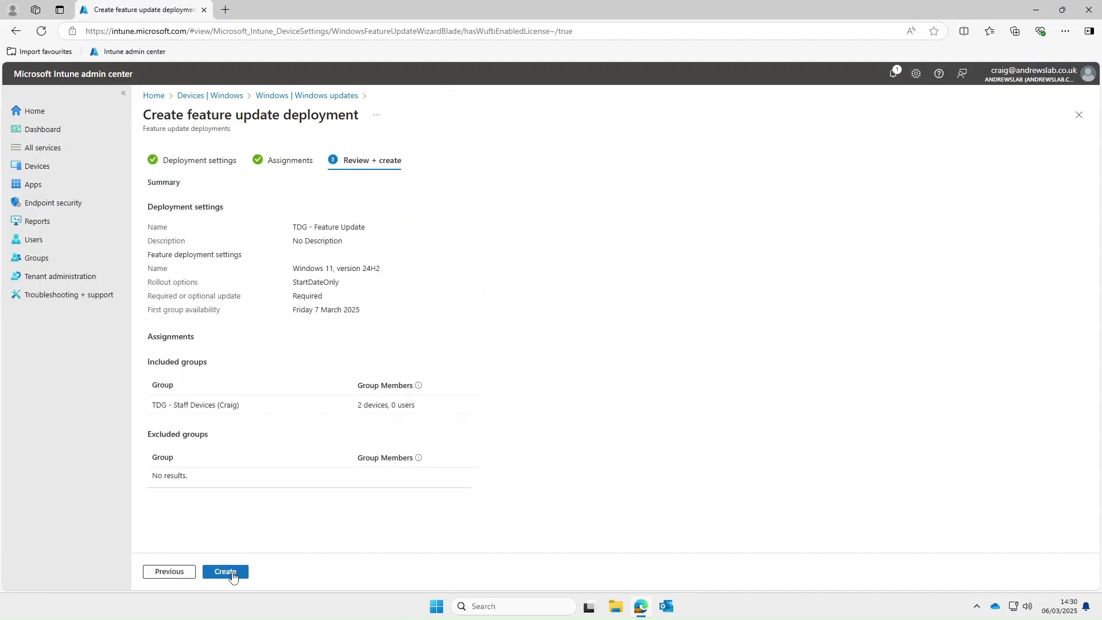
- Create the TDG - Feature Update deployment and refresh the feature updates list
left_click(233, 576)
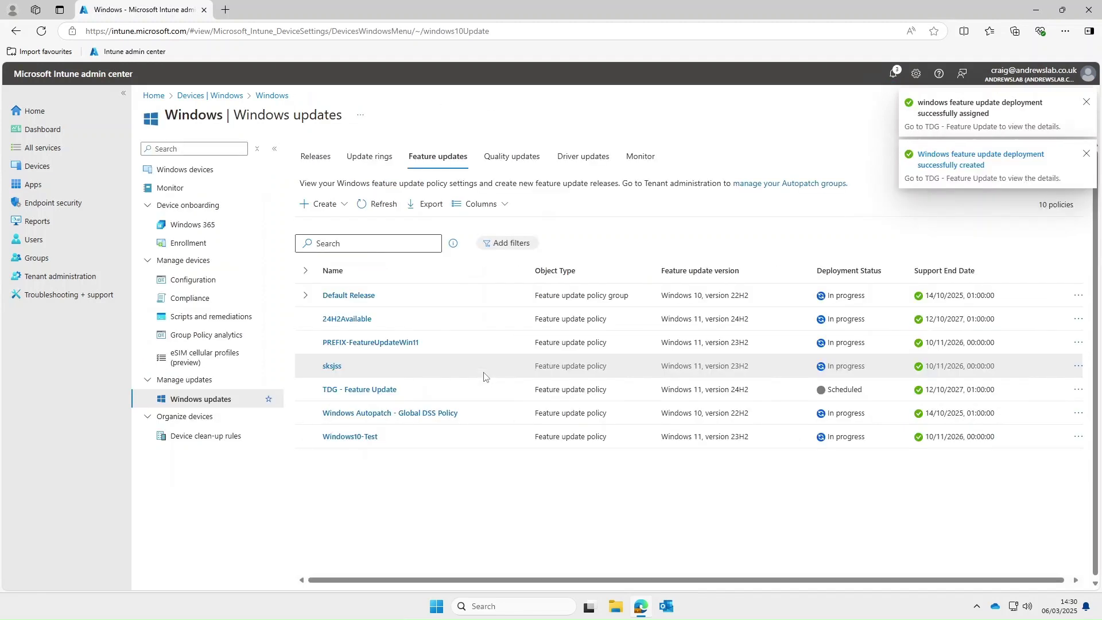
left_click(385, 206)
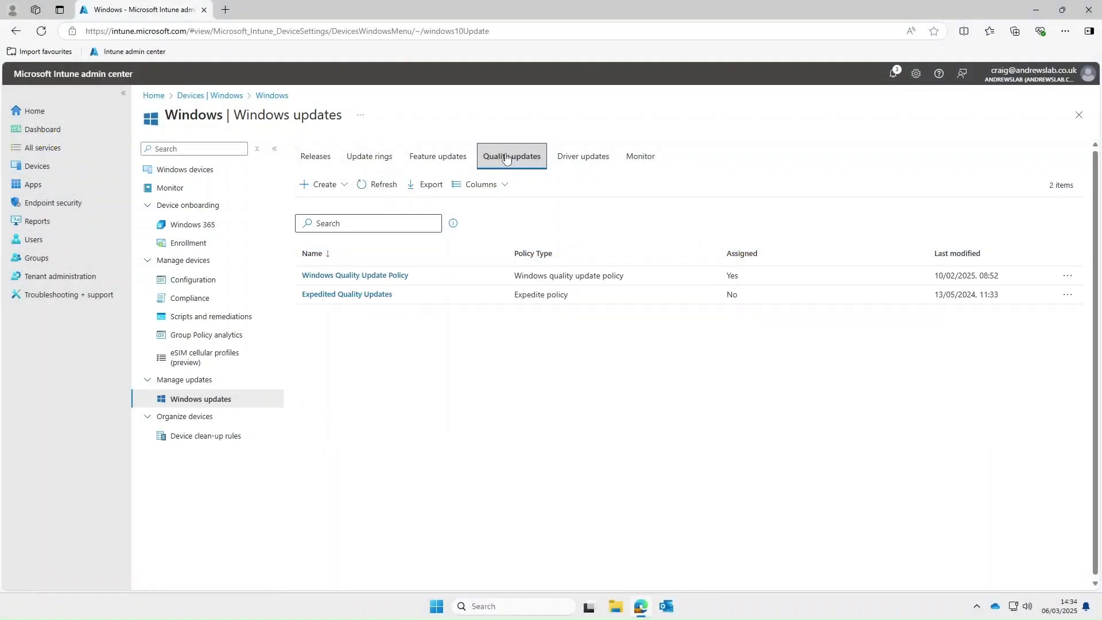
- Start a Windows quality update policy and enter its name, correcting a typo
left_click(344, 186)
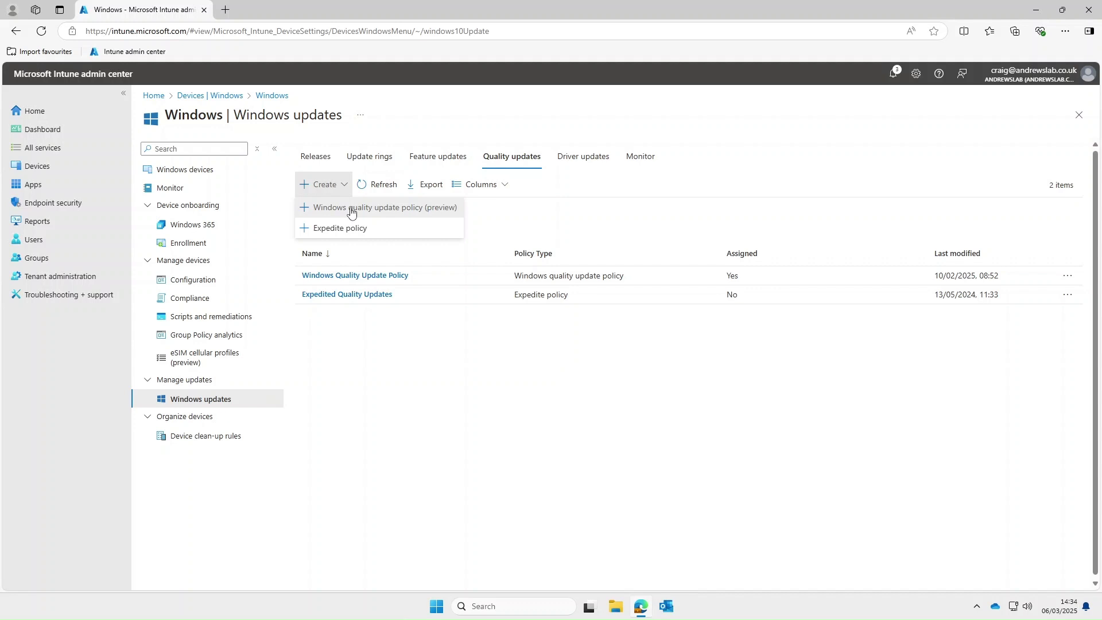
left_click(352, 212)
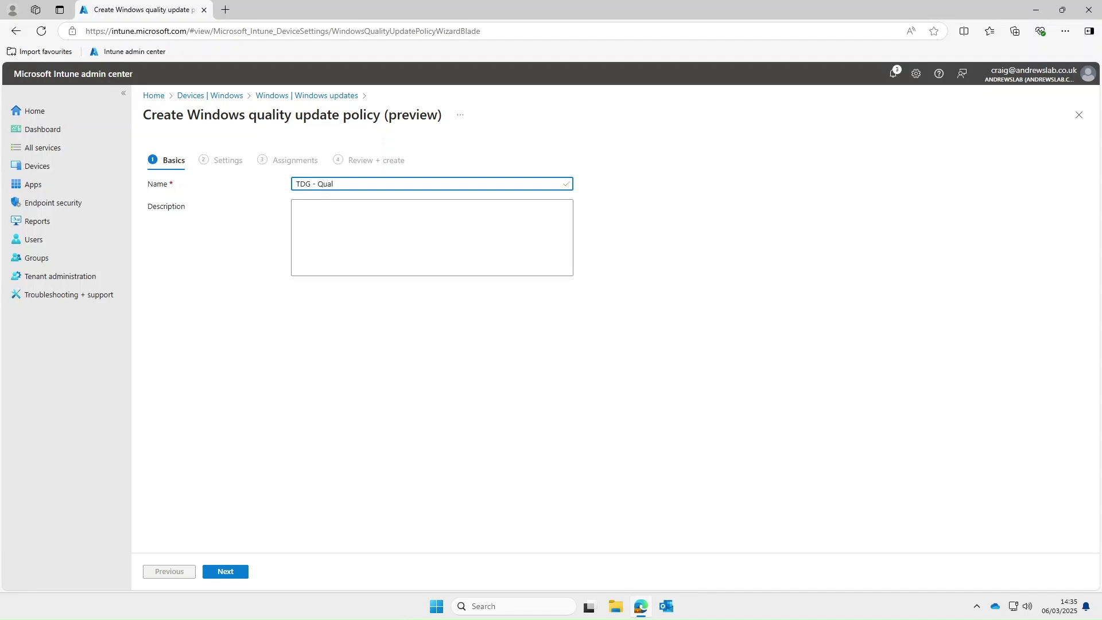
type("TDG - Qualitu U")
key("Right")
left_click(342, 183)
key("BackSpace")
- Finish the name TDG - Quality Updates Policy and switch hotpatching from Block to Allow
type("y")
left_click(231, 573)
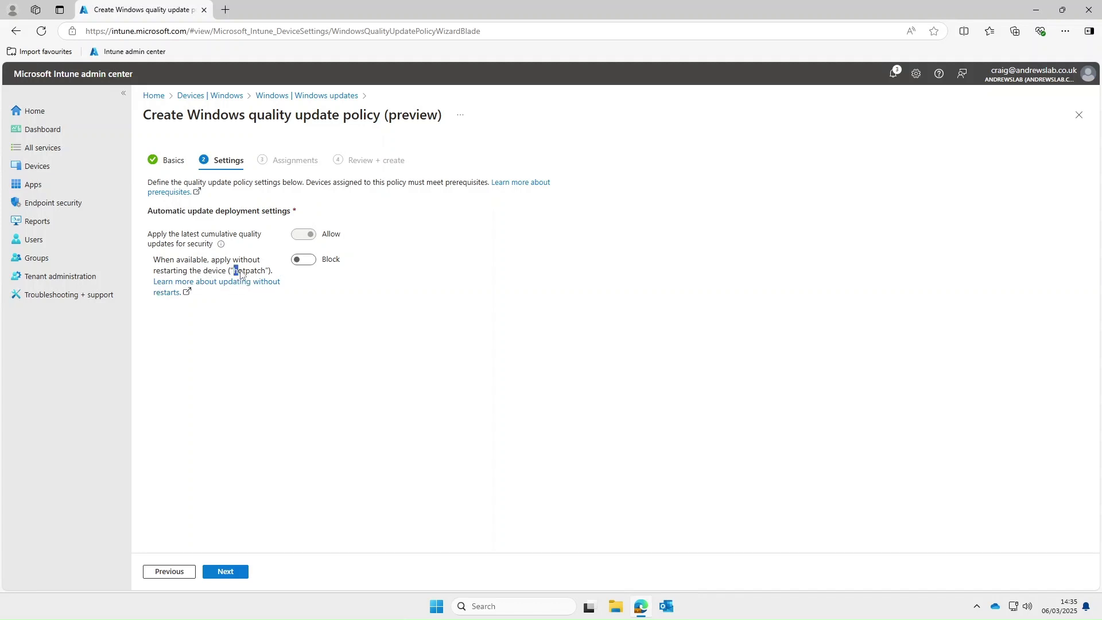
left_click_drag(234, 270, 266, 276)
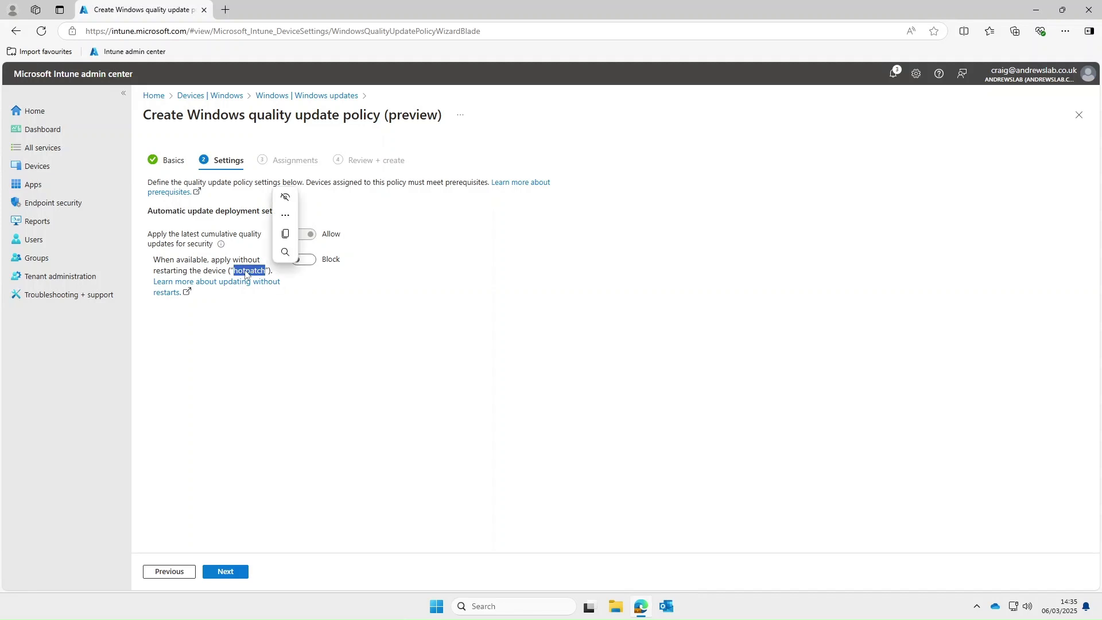
left_click(311, 278)
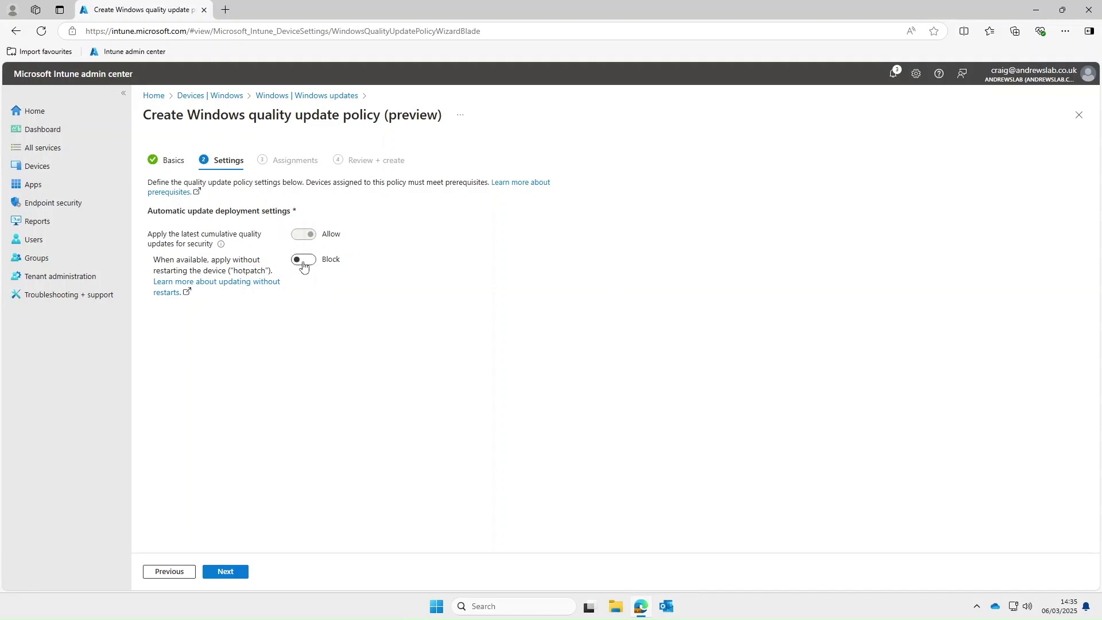
left_click(302, 263)
- Assign the TDG Student Devices and TDG Staff Devices groups, then create the policy
left_click(227, 571)
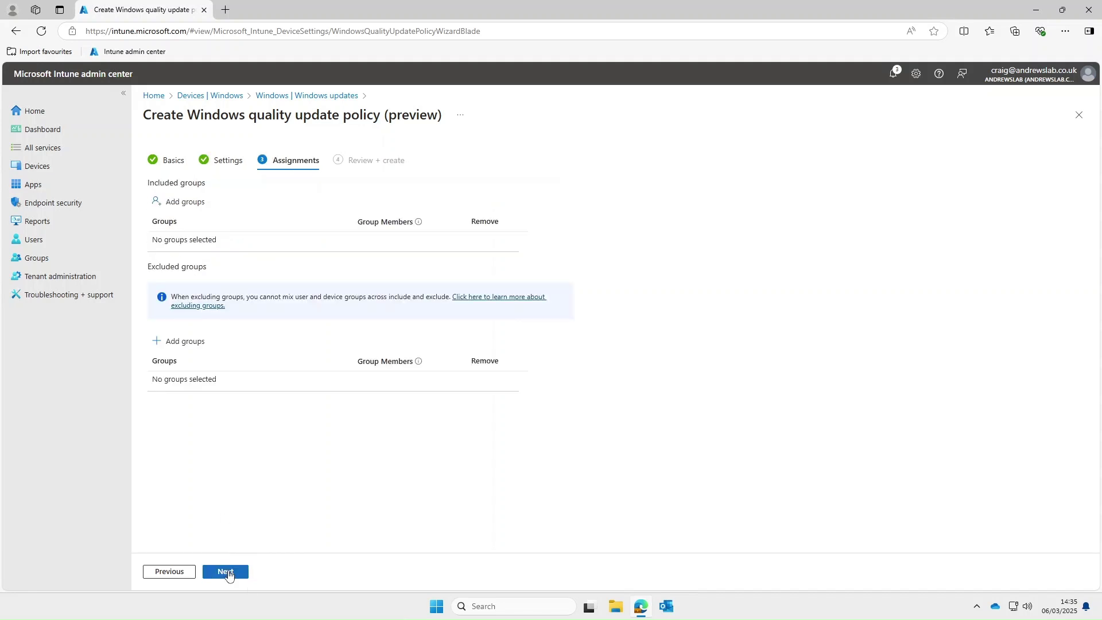
left_click(189, 201)
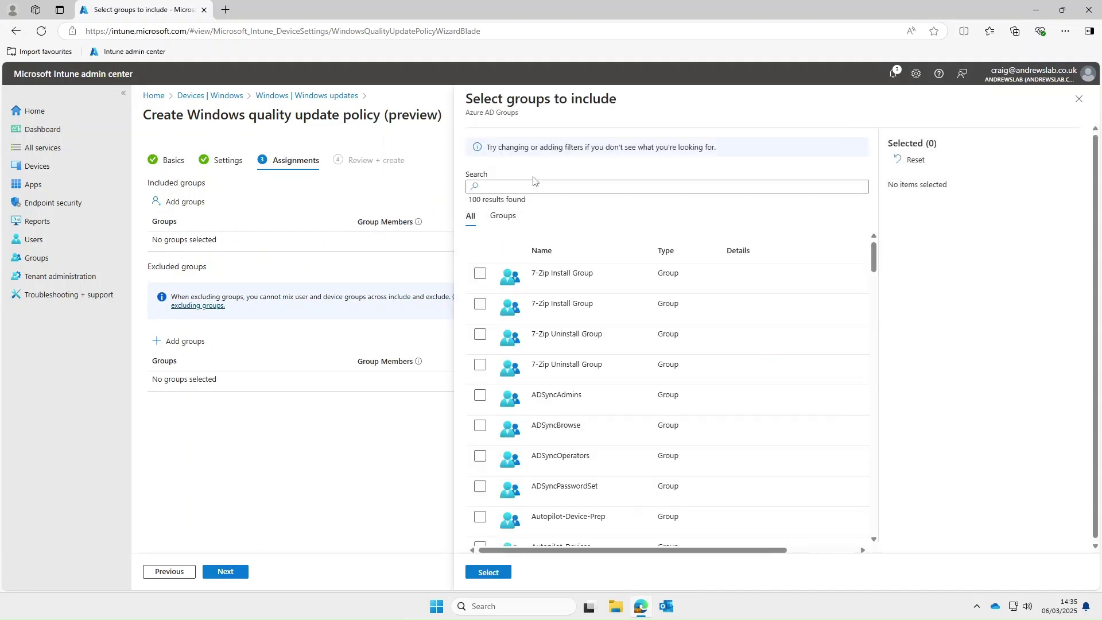
key("Down")
key("Down")
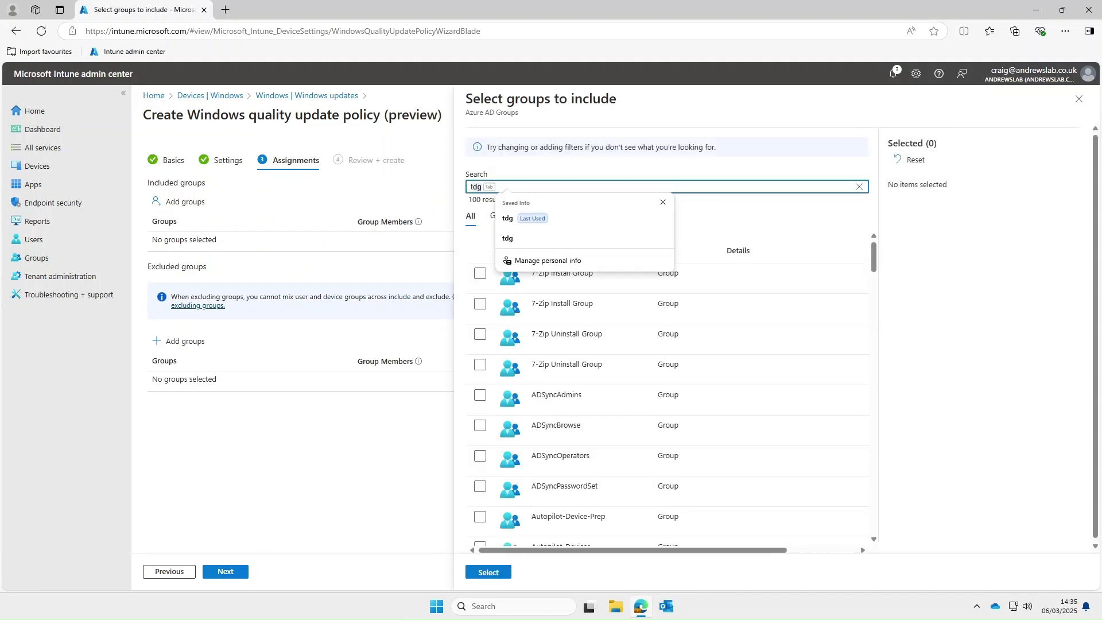
key("Return")
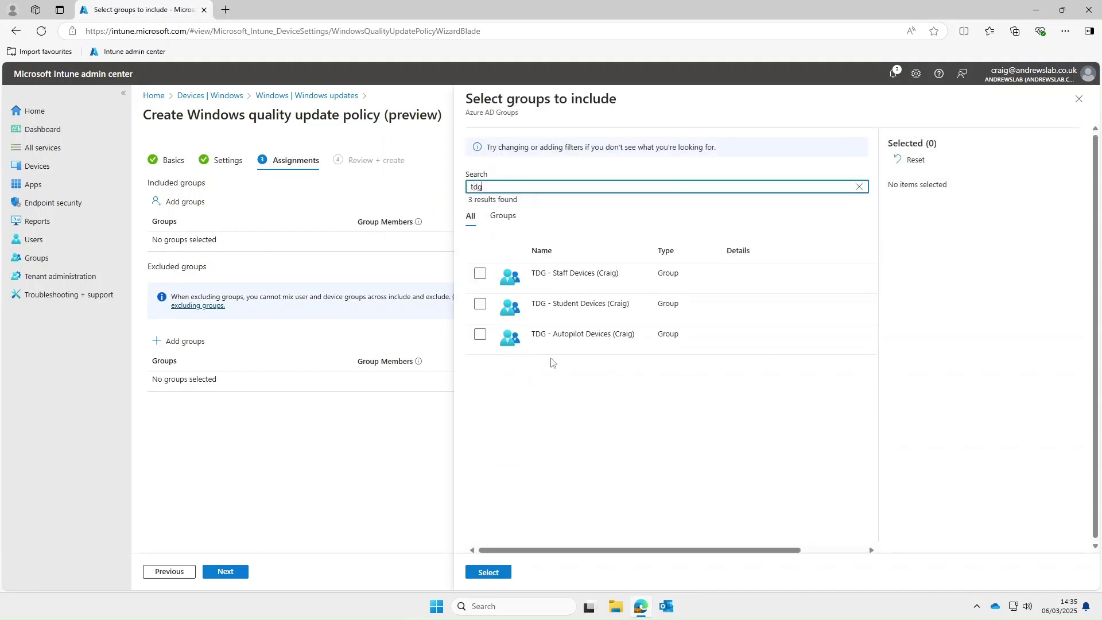
left_click(480, 304)
left_click(481, 274)
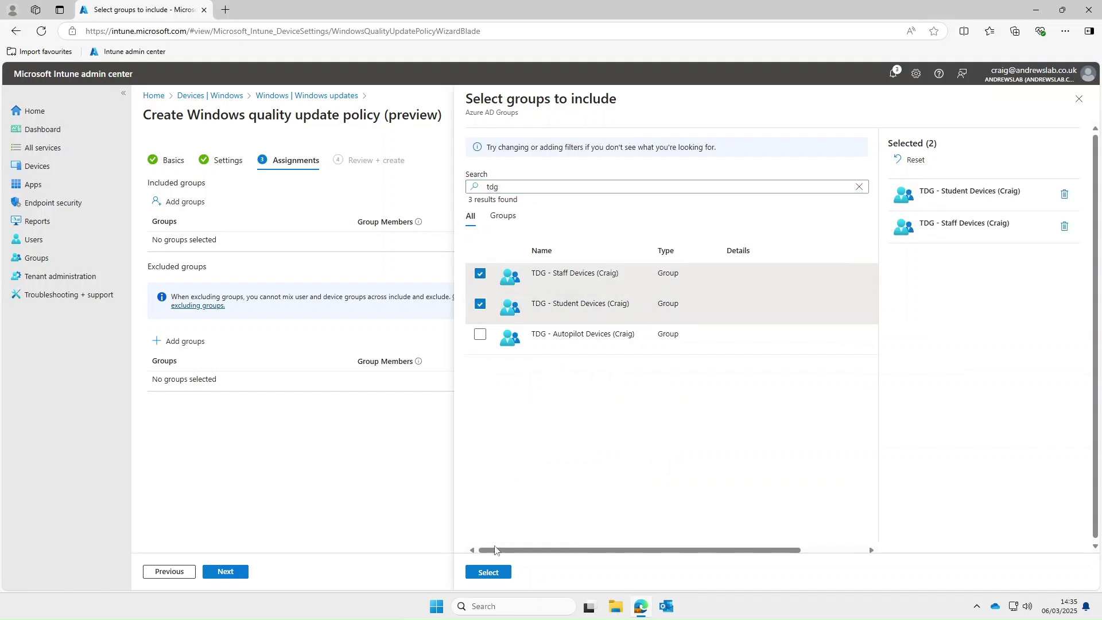
left_click(494, 572)
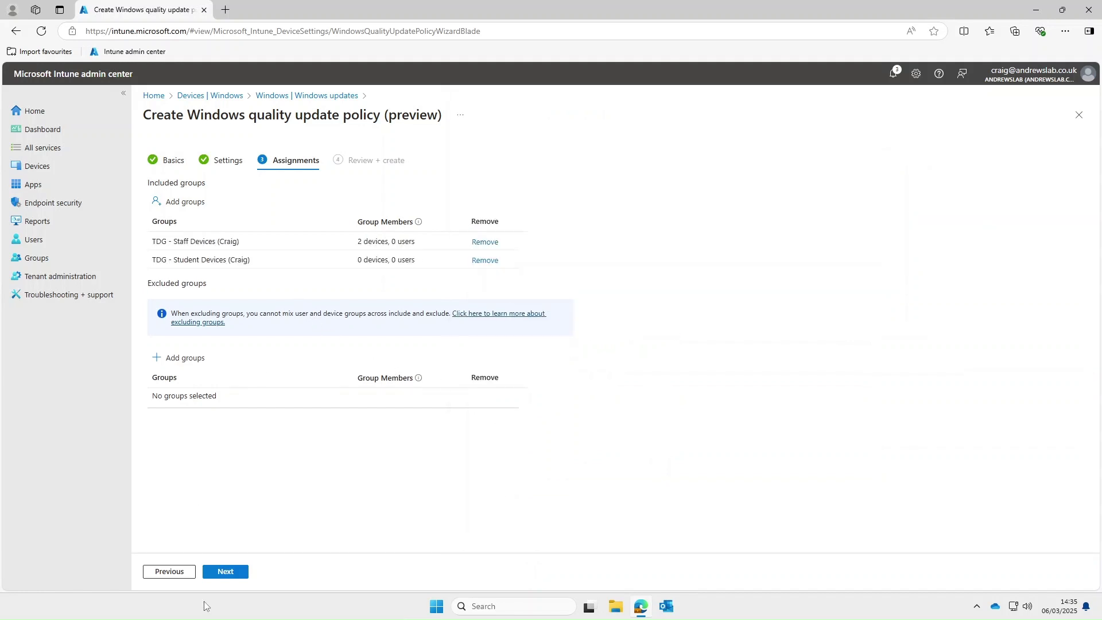
left_click(227, 572)
left_click(229, 573)
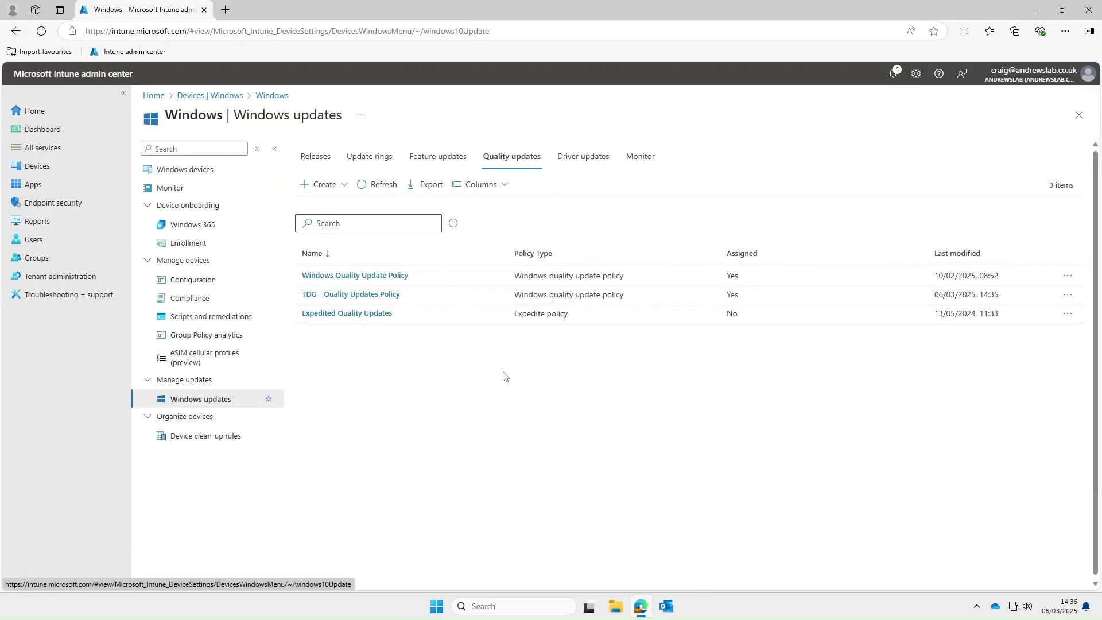
left_click(343, 184)
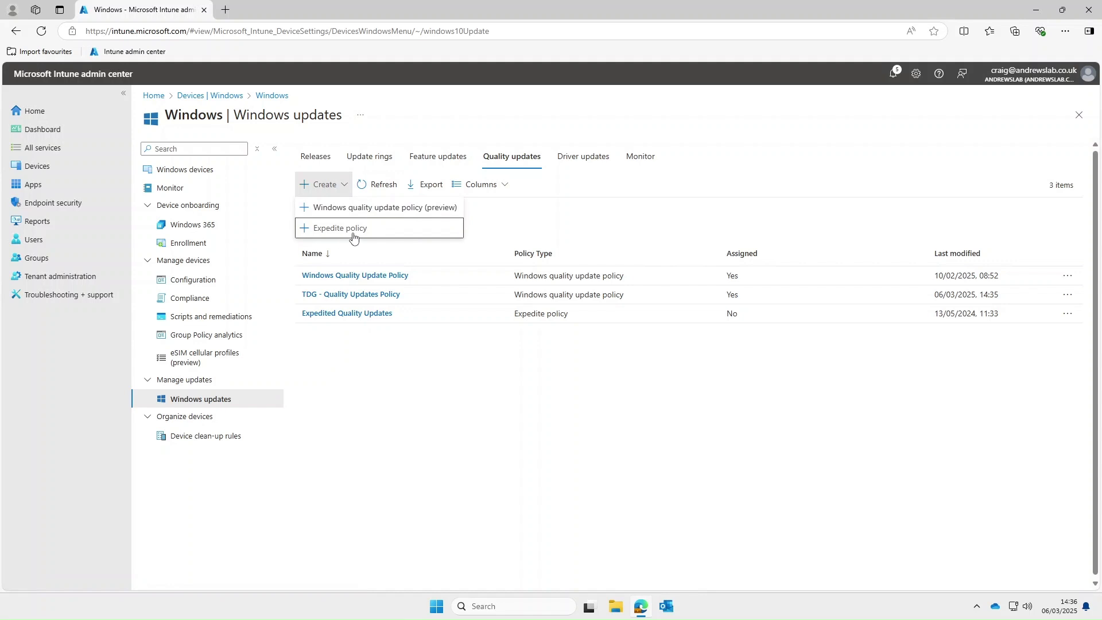
left_click(377, 166)
left_click(376, 166)
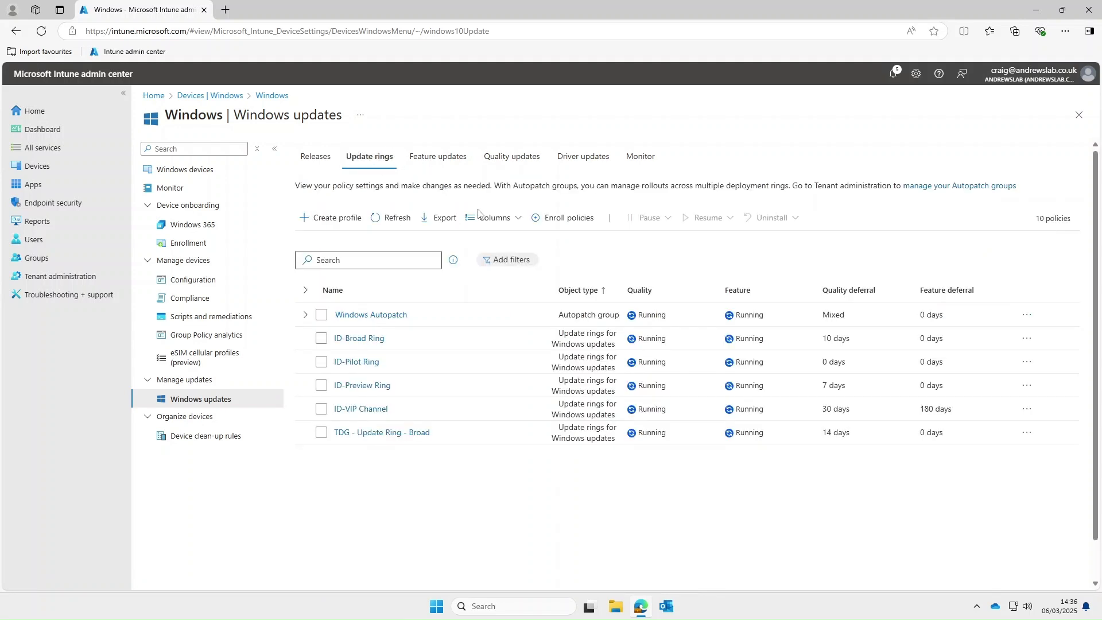
left_click(380, 434)
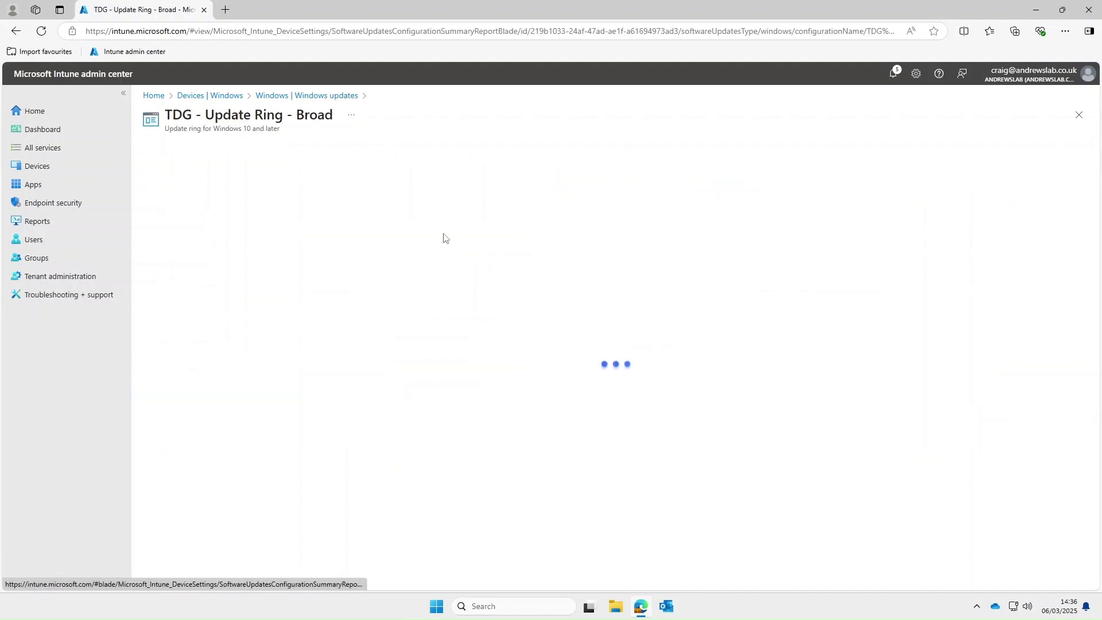
scroll(261, 316, "down", 6)
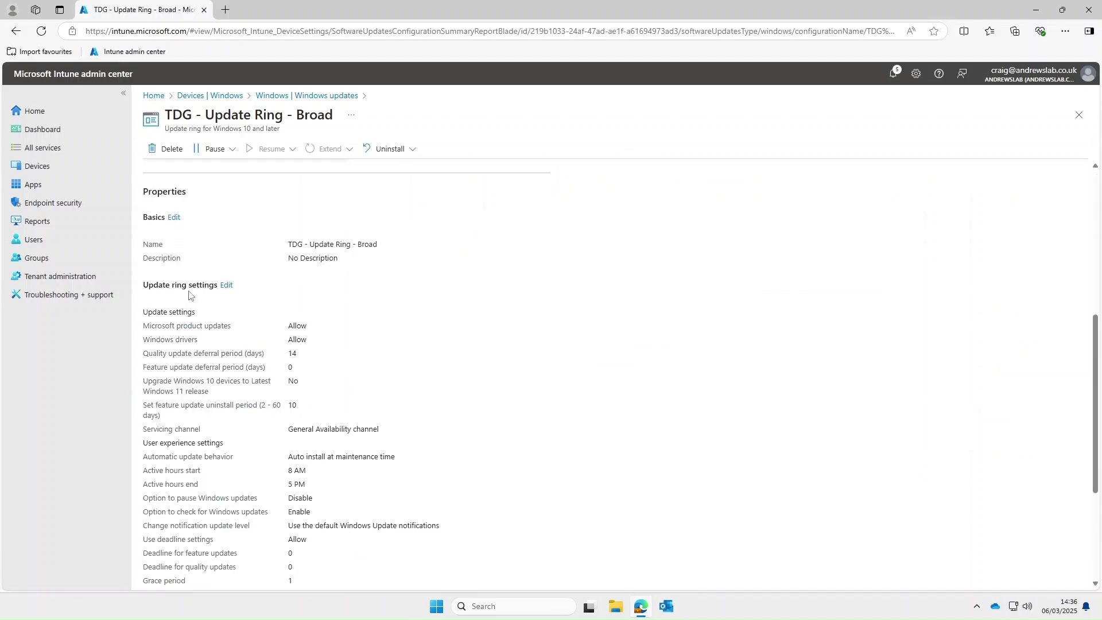
left_click(226, 286)
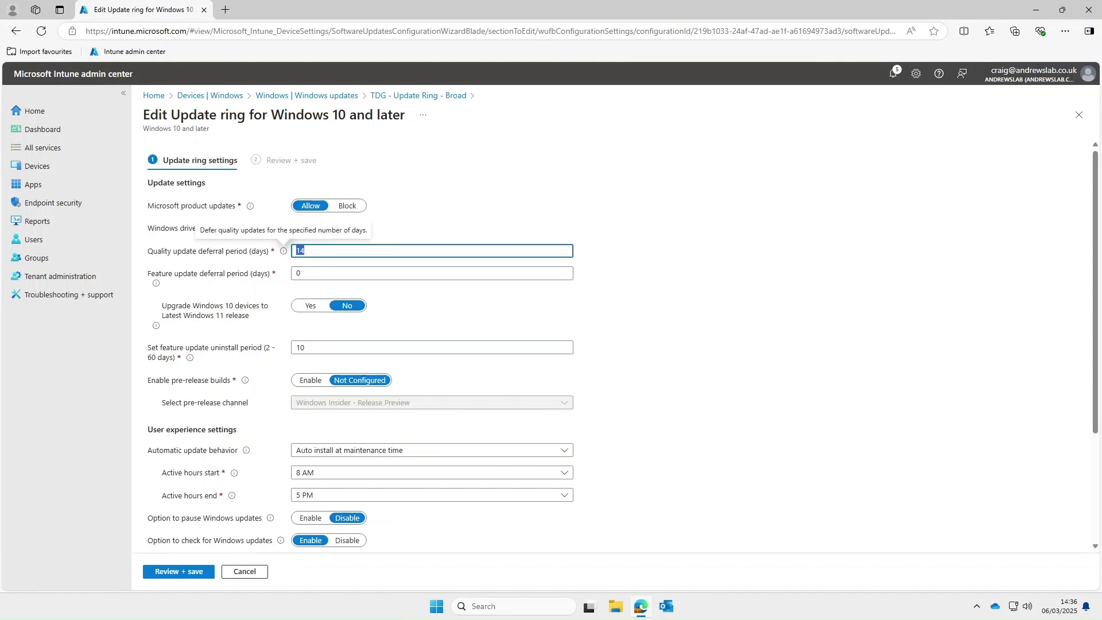
double_click(299, 251)
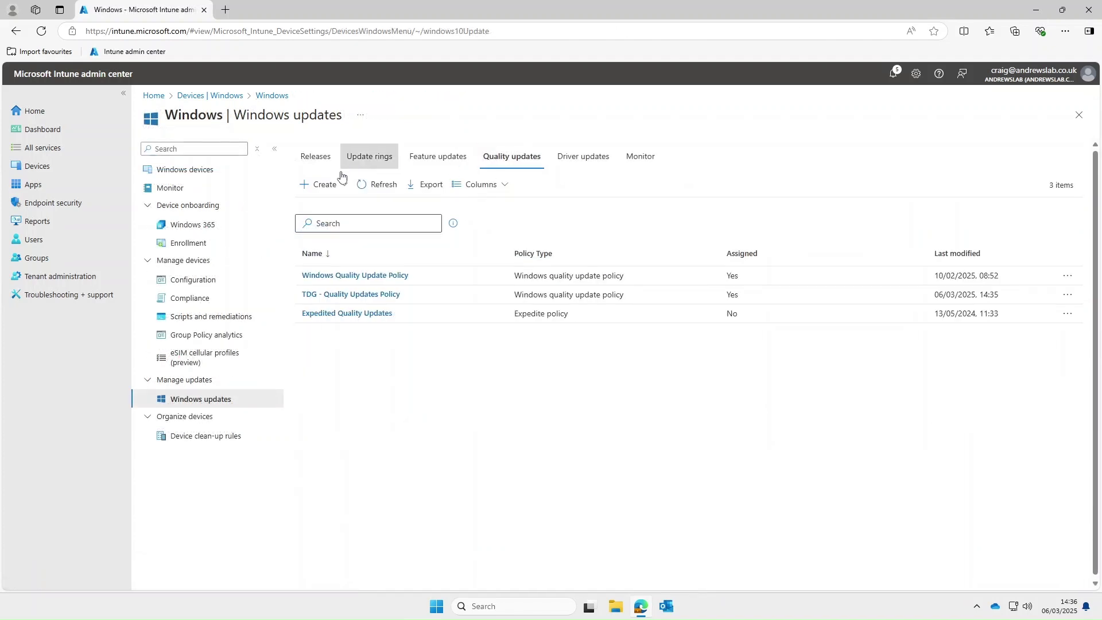
- Start a new expedite policy named TDG - 2025.02 D Update
left_click(335, 185)
left_click(335, 226)
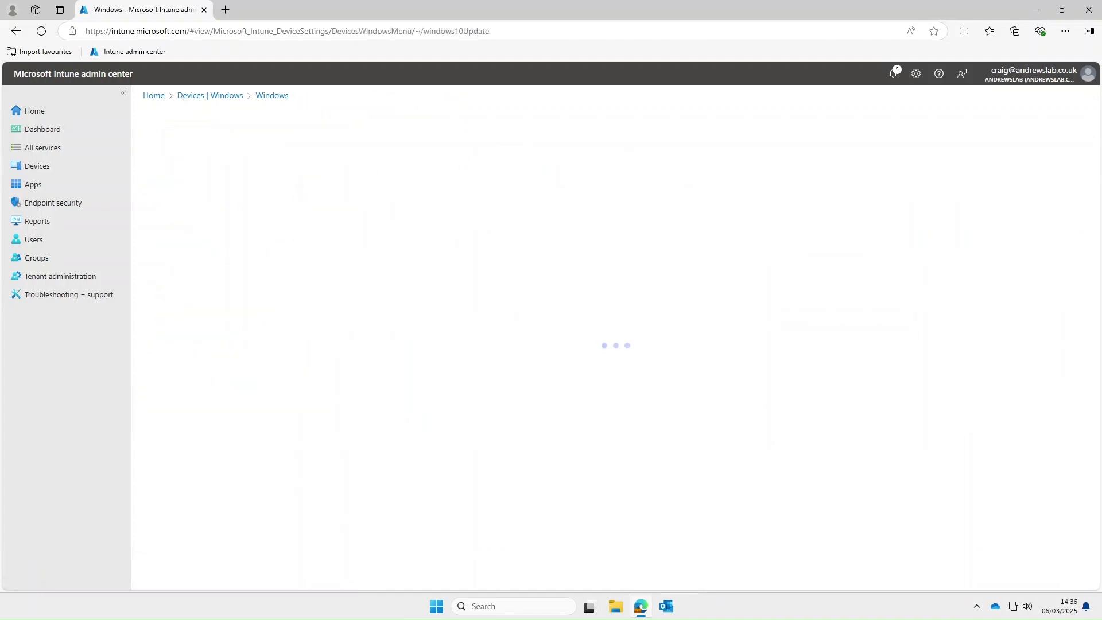
left_click(310, 229)
type("TDG - 2025.02 D Update")
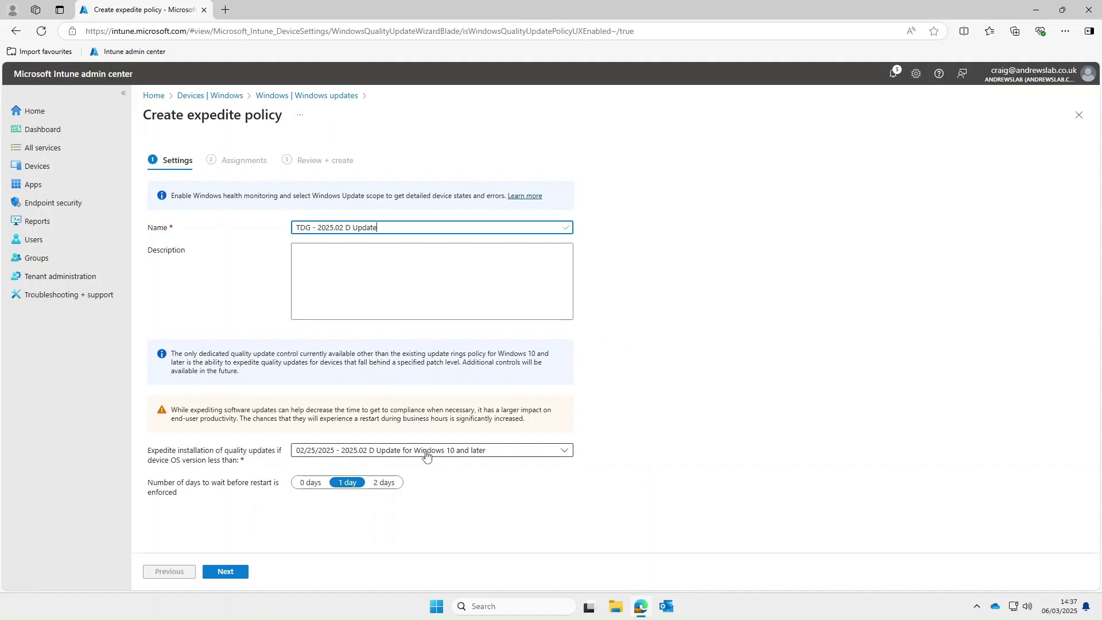
- Target the 02/25/2025 D update with 0 days before restart and proceed to Assignments
left_click(426, 451)
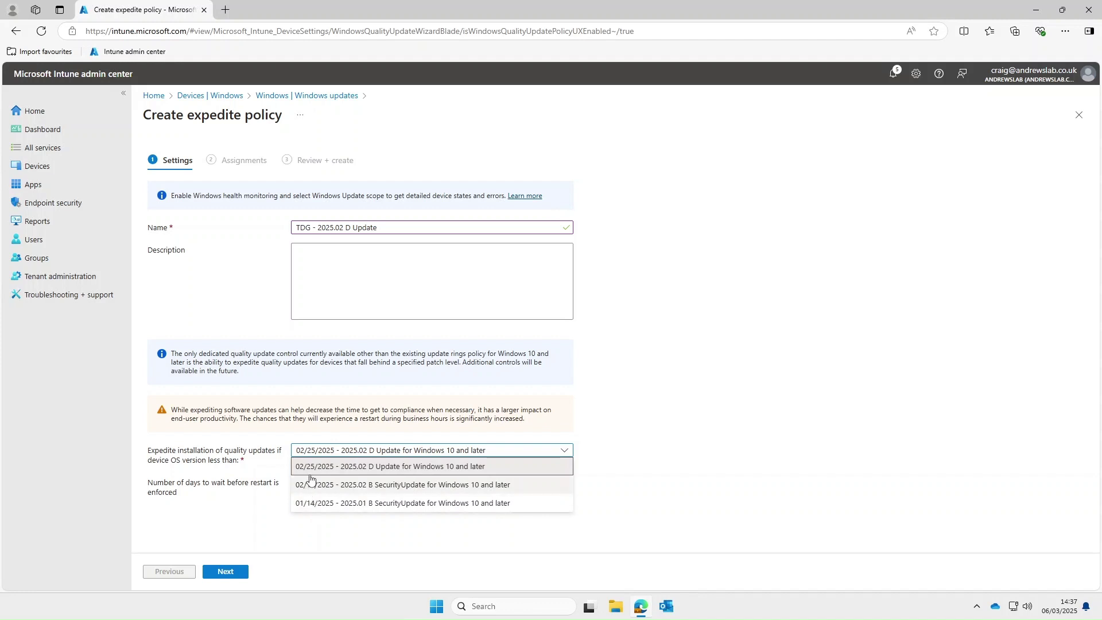
left_click(327, 466)
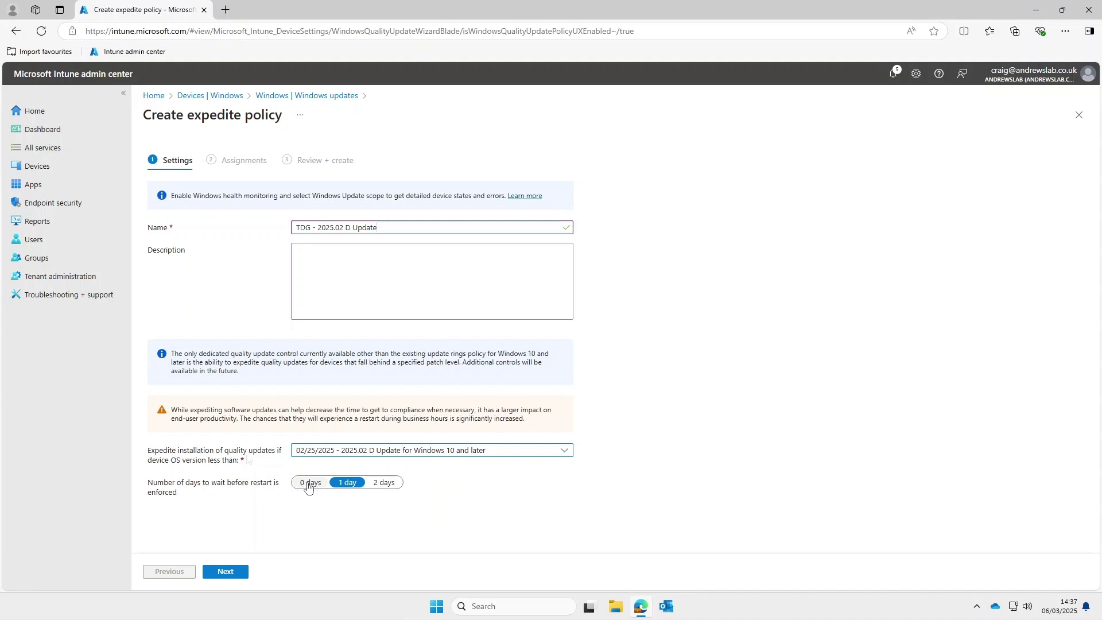
left_click(426, 451)
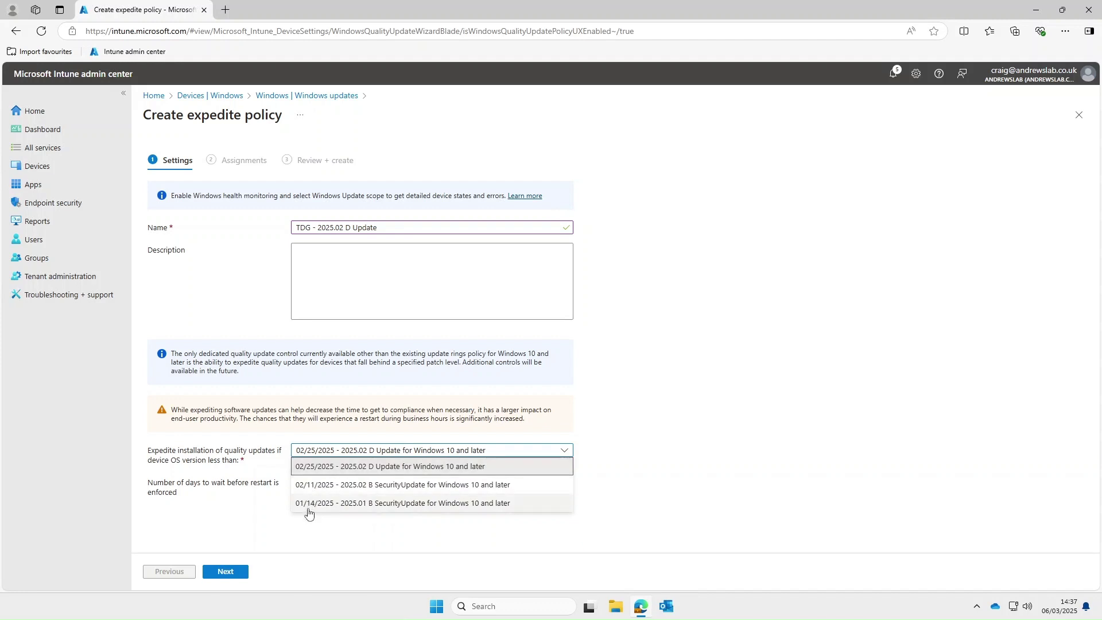
left_click(360, 455)
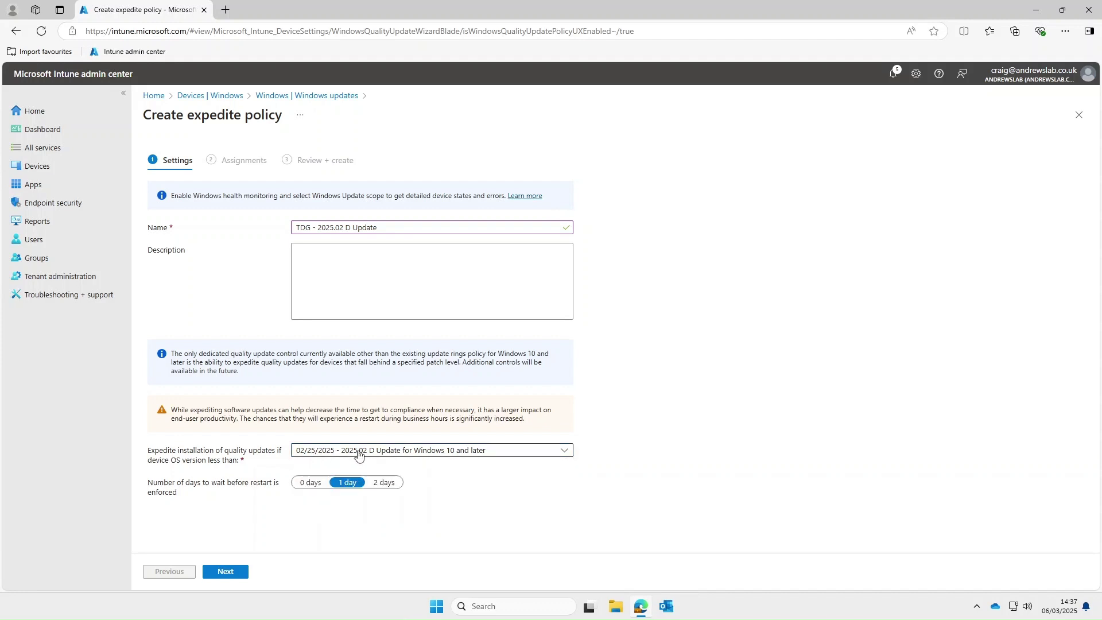
left_click(309, 483)
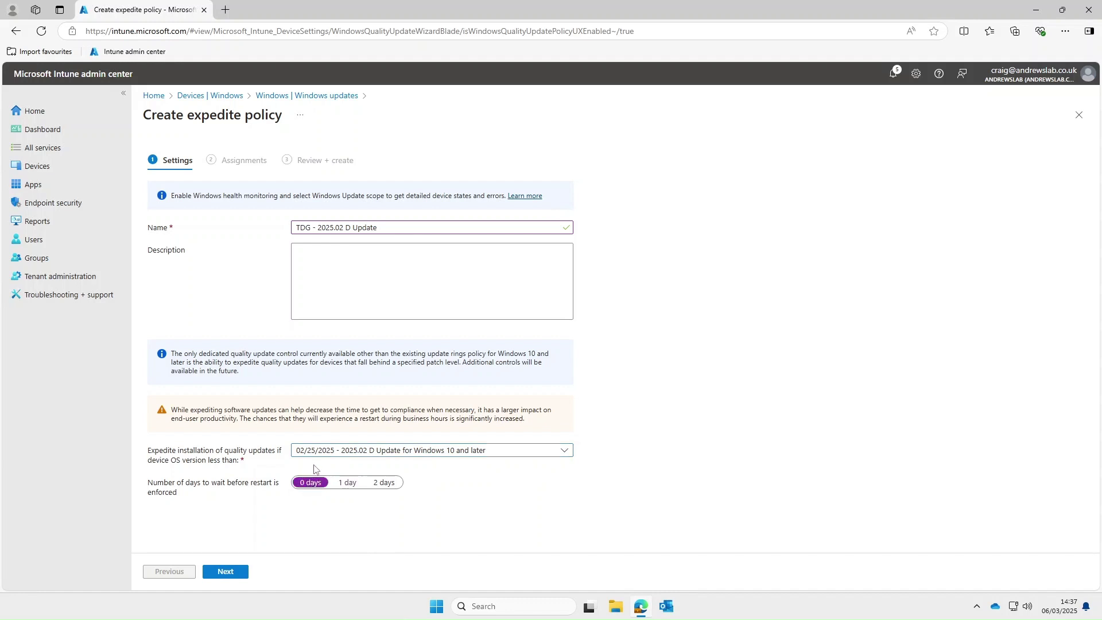
left_click(232, 572)
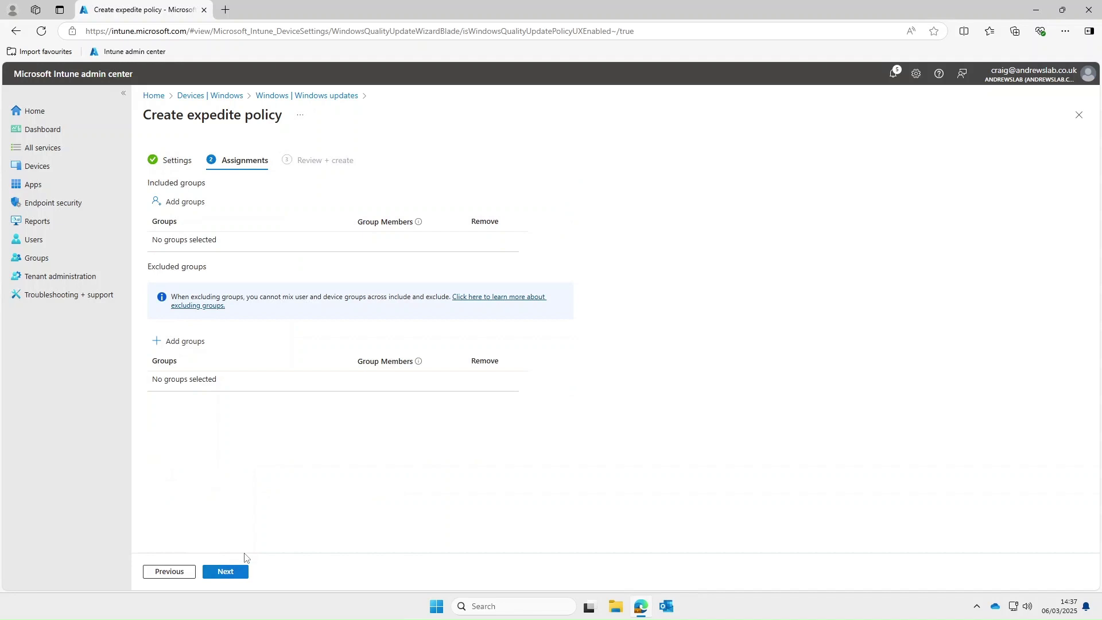
- Include the TDG Staff Devices and TDG Student Devices groups and create the TDG - 2025.02 D Update policy
left_click(175, 205)
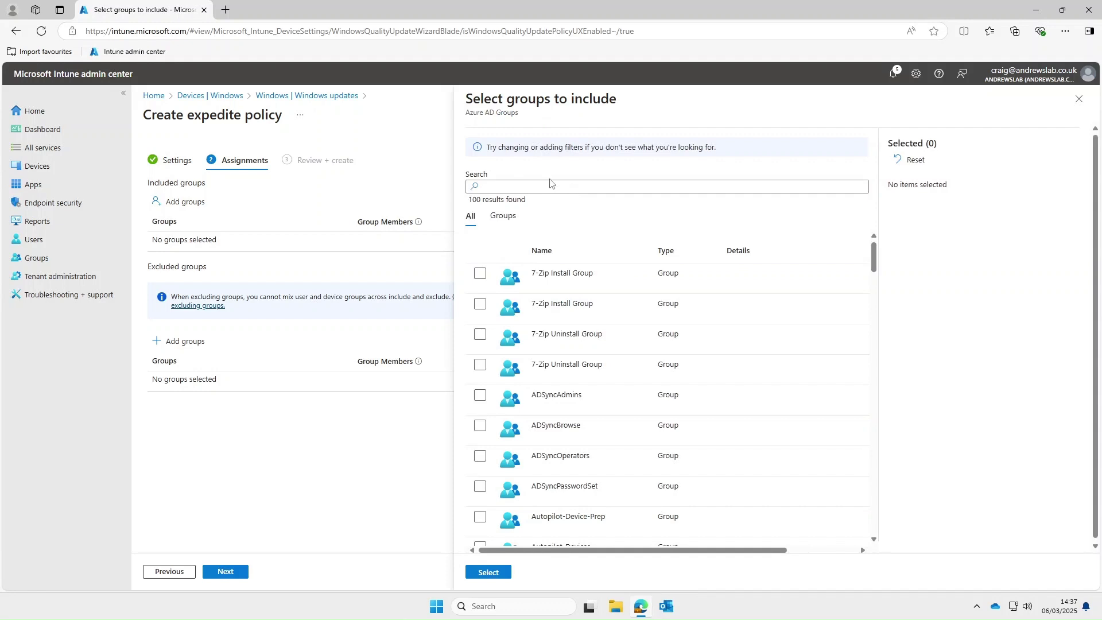
left_click(574, 187)
type("tdg")
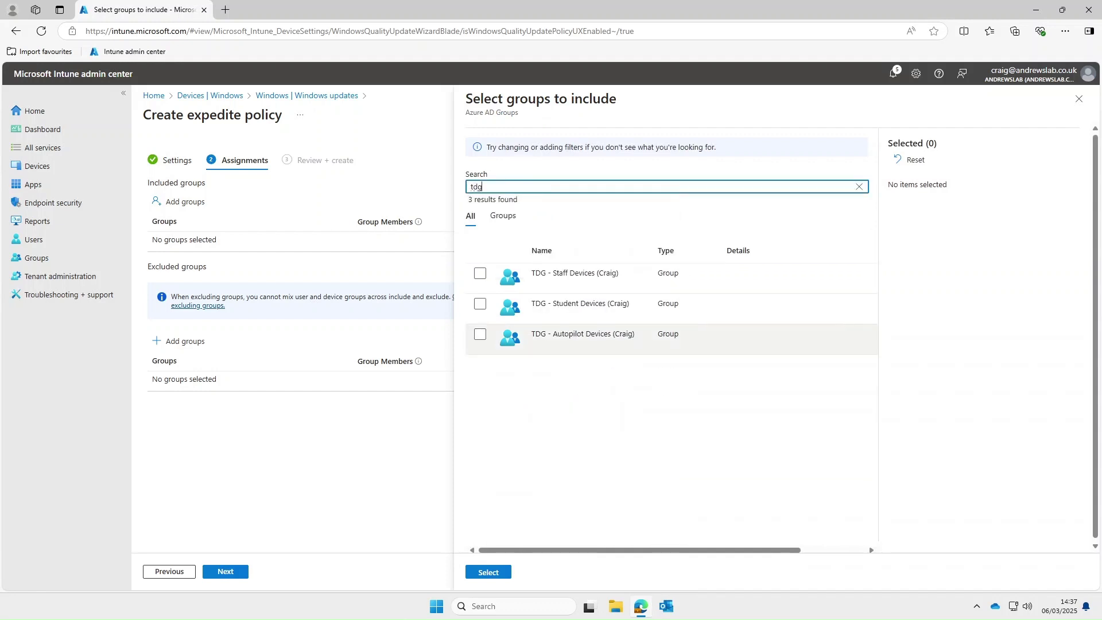
left_click(480, 273)
left_click(480, 304)
left_click(487, 572)
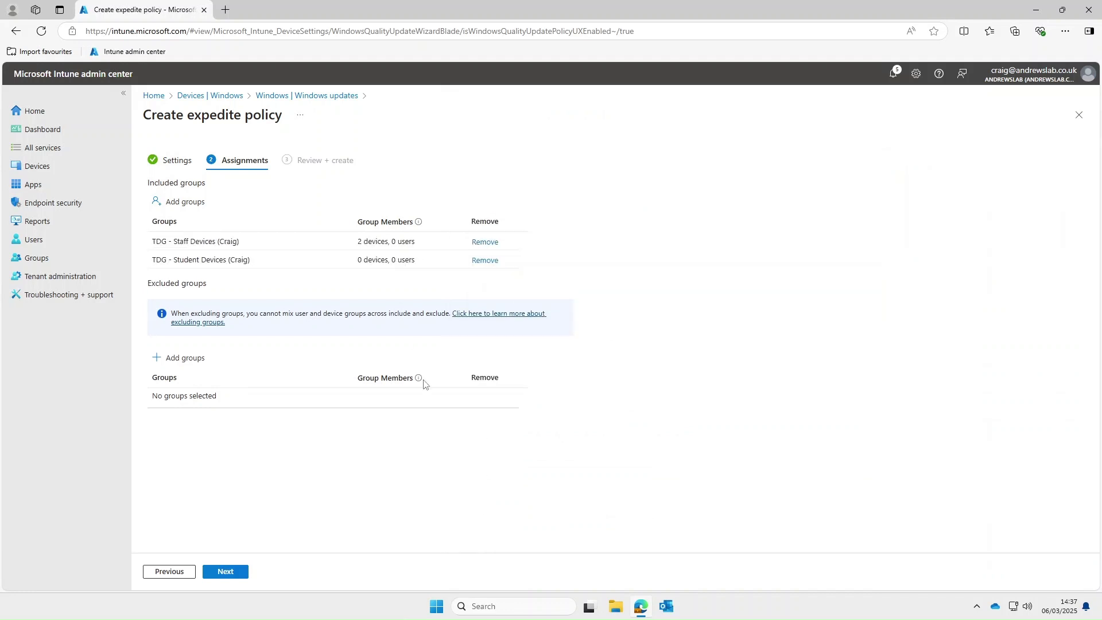
left_click(224, 573)
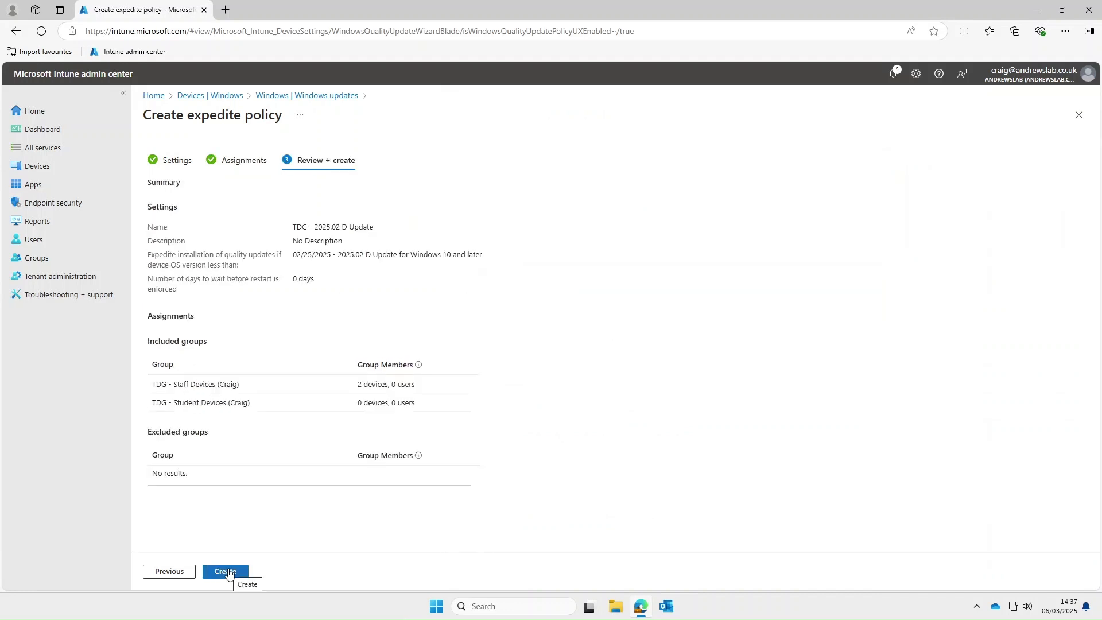
left_click(229, 572)
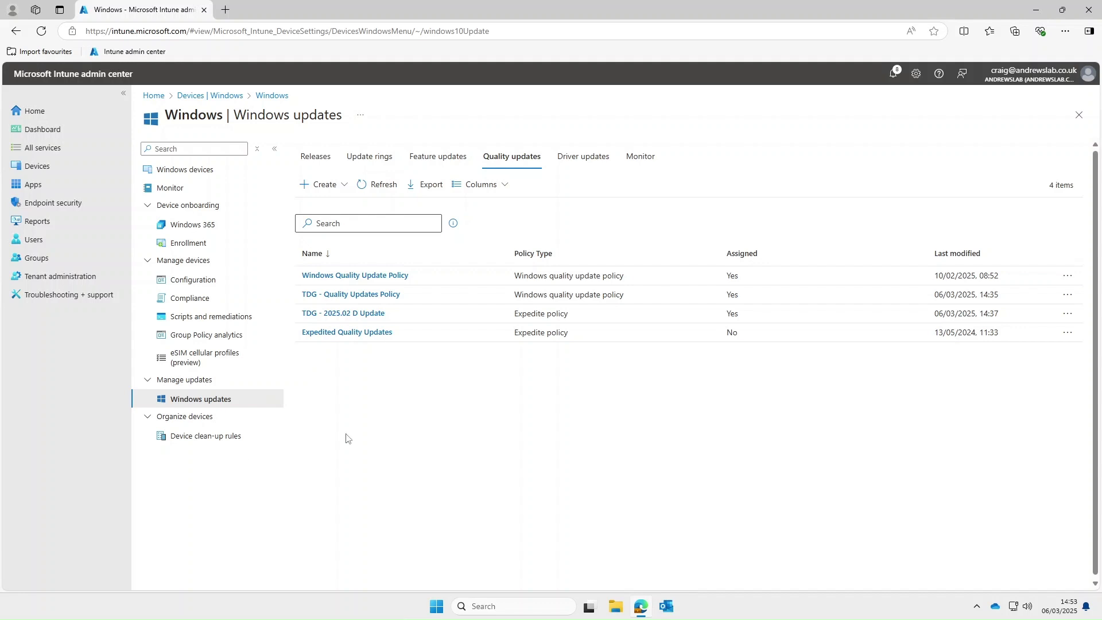
- Start a new driver update profile named 'TDG - Driver Updates'
left_click(585, 161)
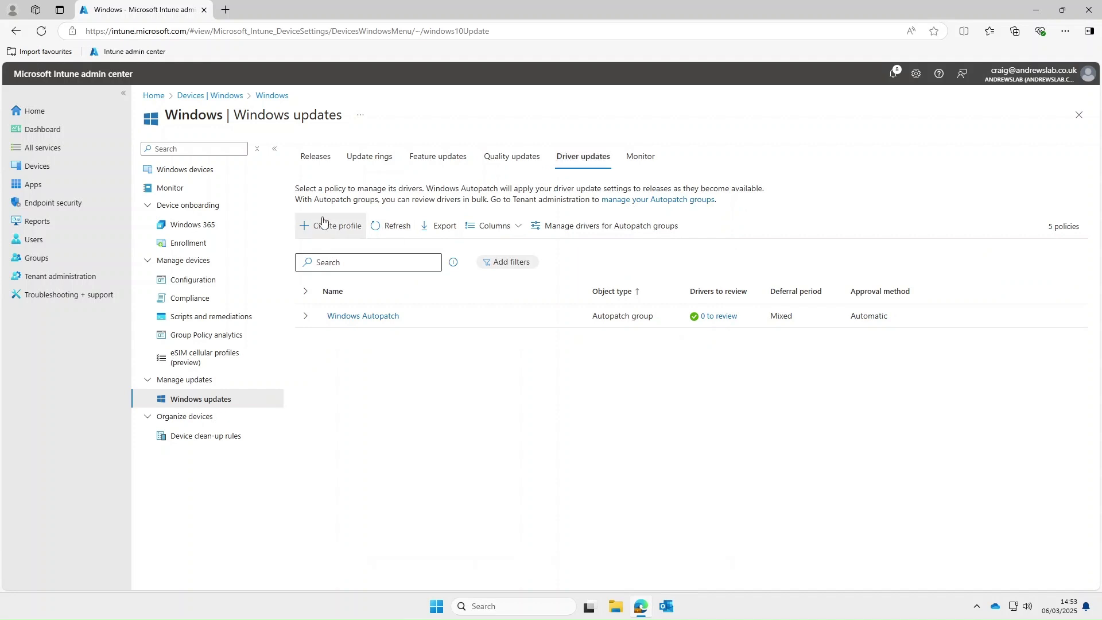
left_click(348, 225)
left_click(330, 185)
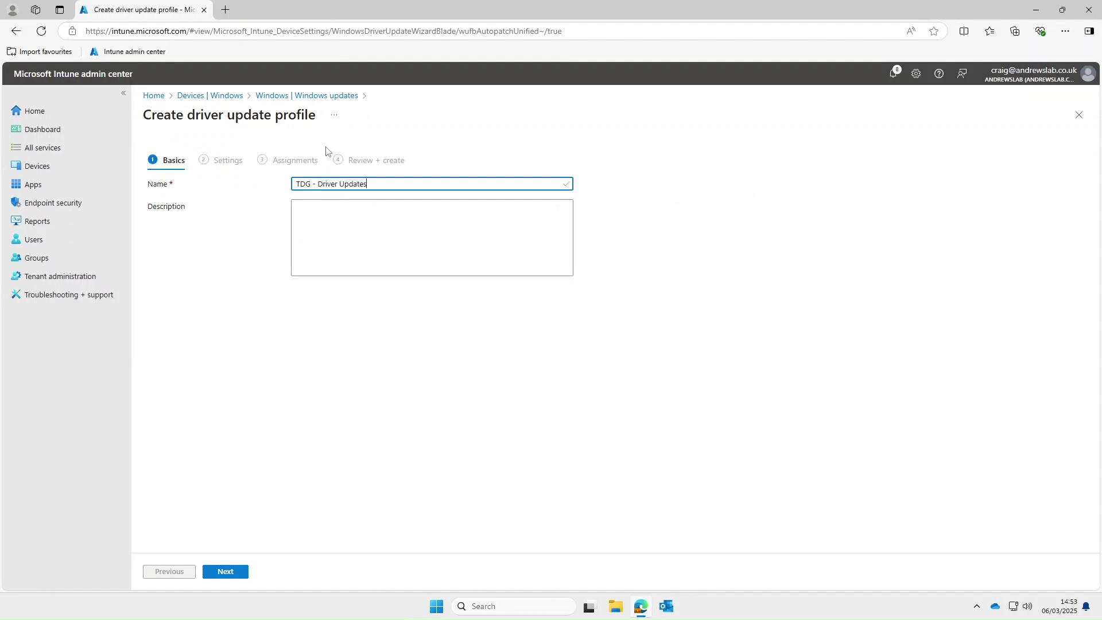
left_click(229, 576)
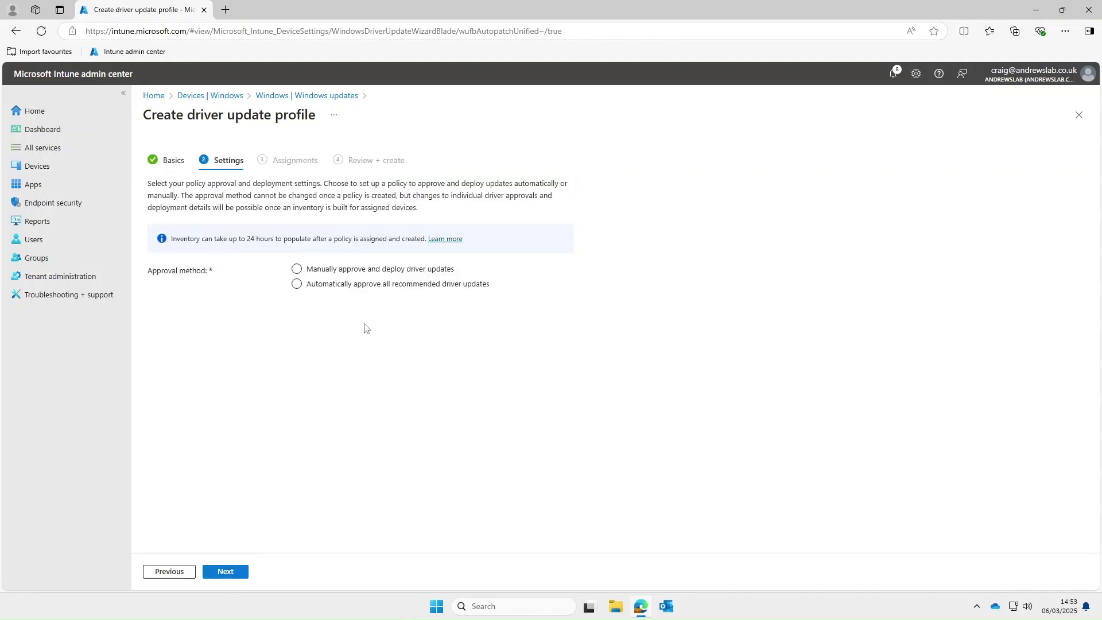
- Set the profile to automatically approve recommended drivers, available after 0 days
left_click(299, 270)
left_click(310, 287)
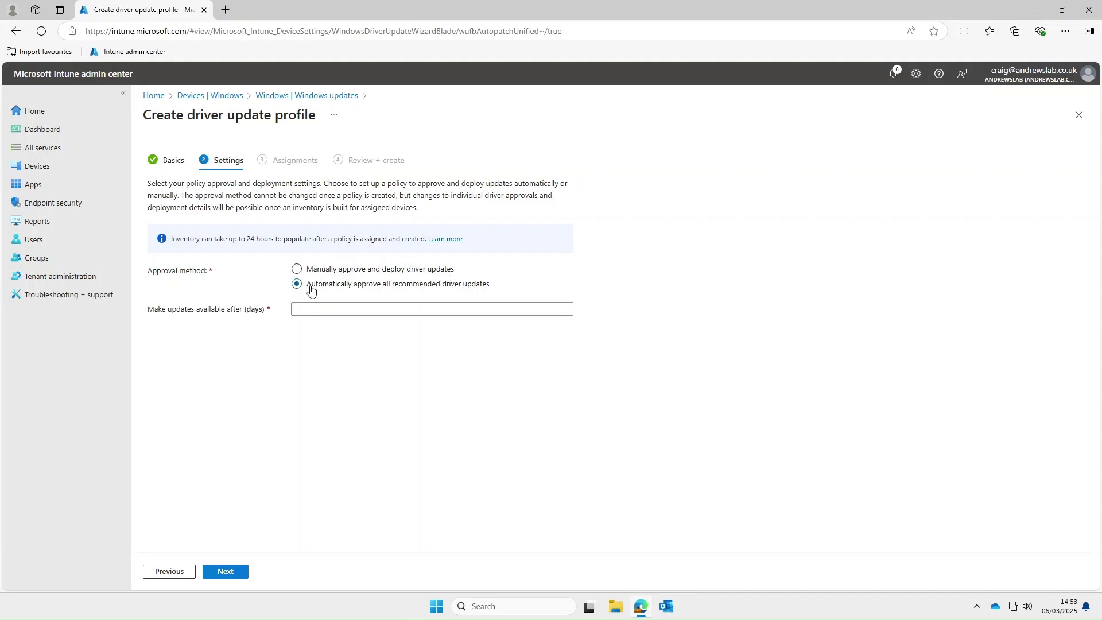
left_click(297, 309)
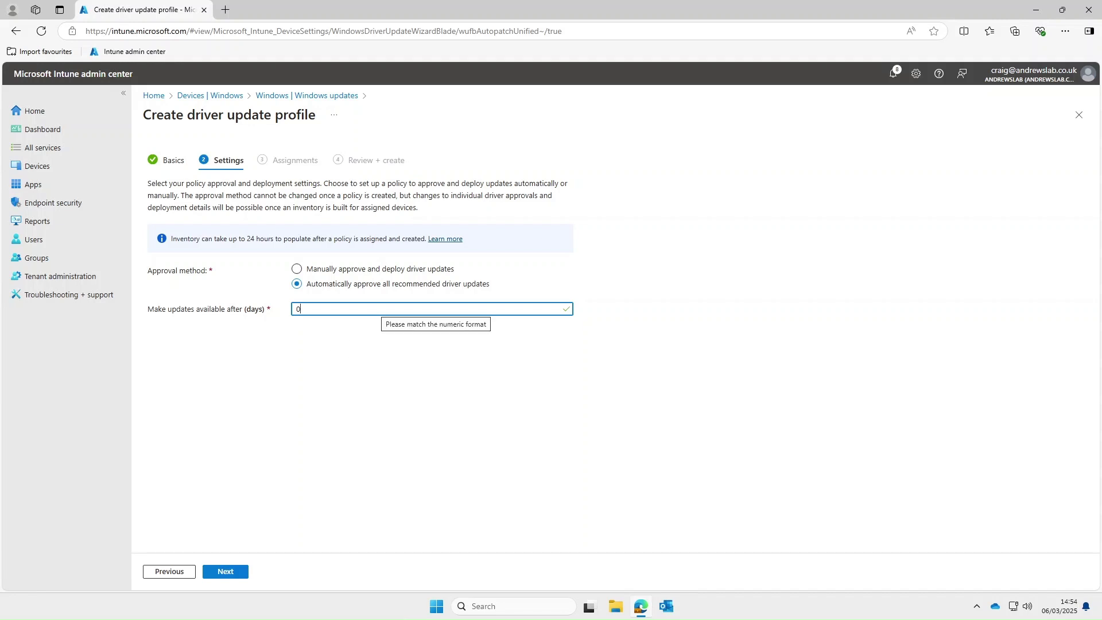
- Abandon the TDG - Driver Updates profile draft, discarding its unsaved changes
left_click(224, 571)
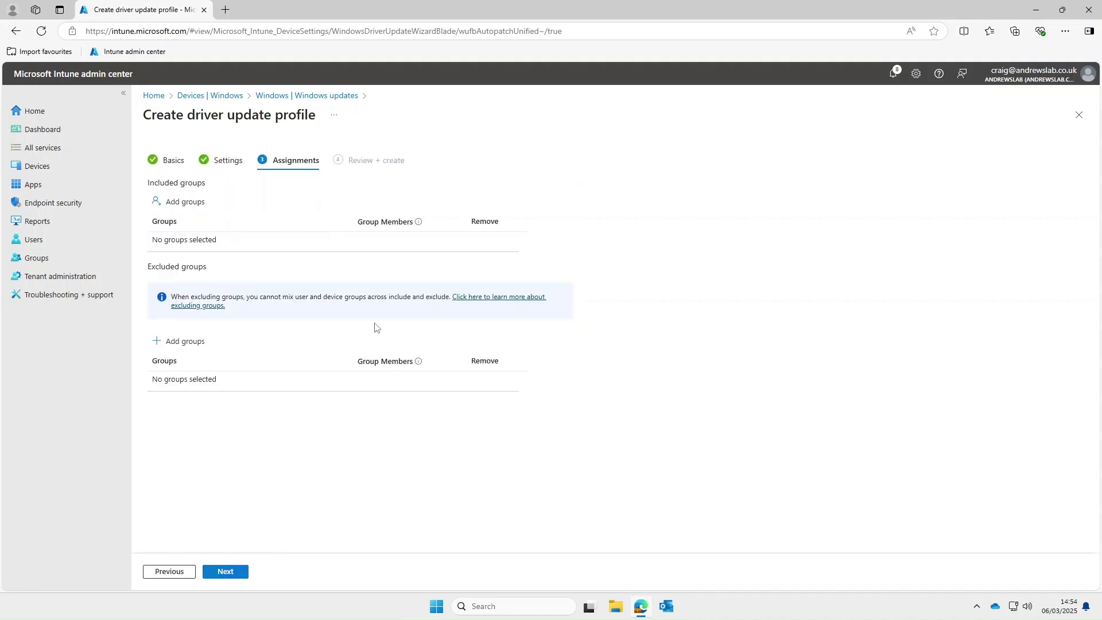
left_click(167, 203)
left_click(36, 258)
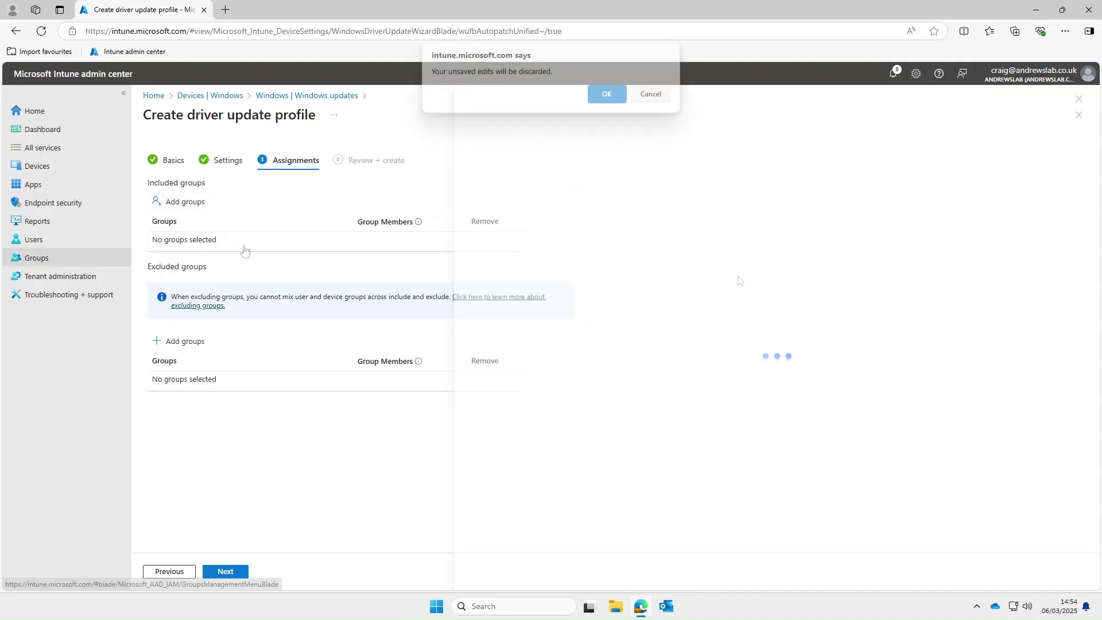
left_click(607, 94)
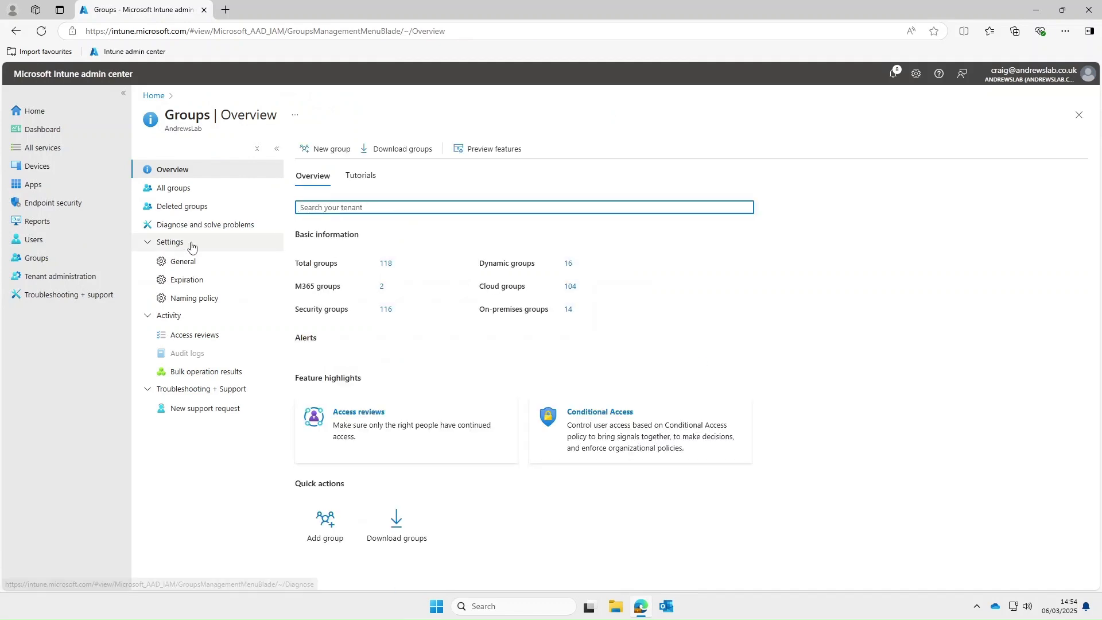
- Review the TDG - Dell Latitude 9410 Laptops group's deviceModel membership rule, then return to Devices
left_click(175, 188)
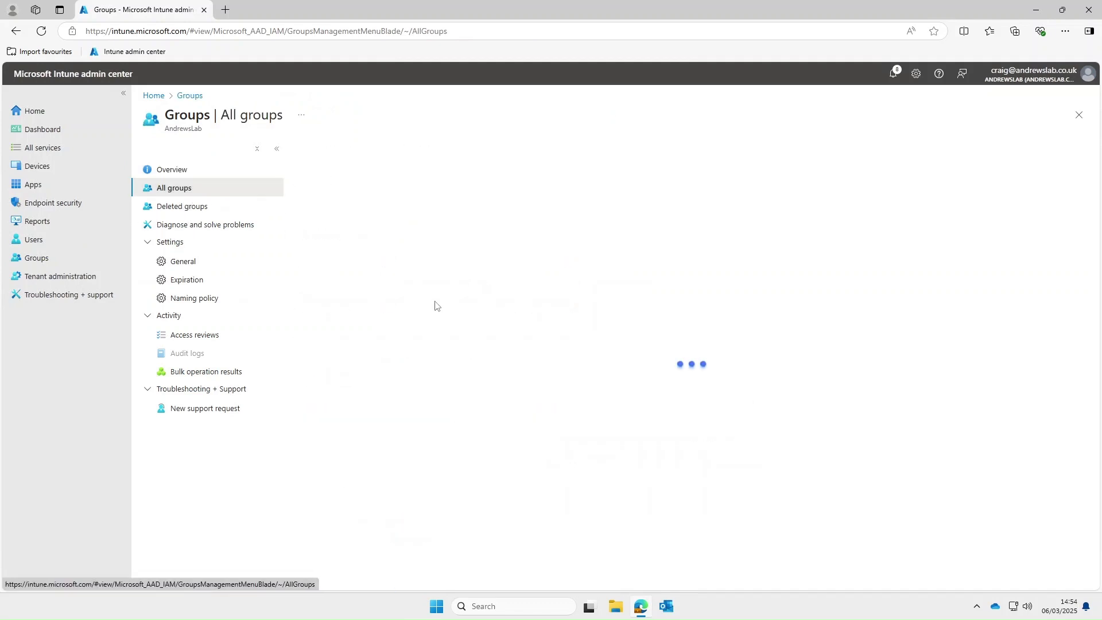
left_click(345, 197)
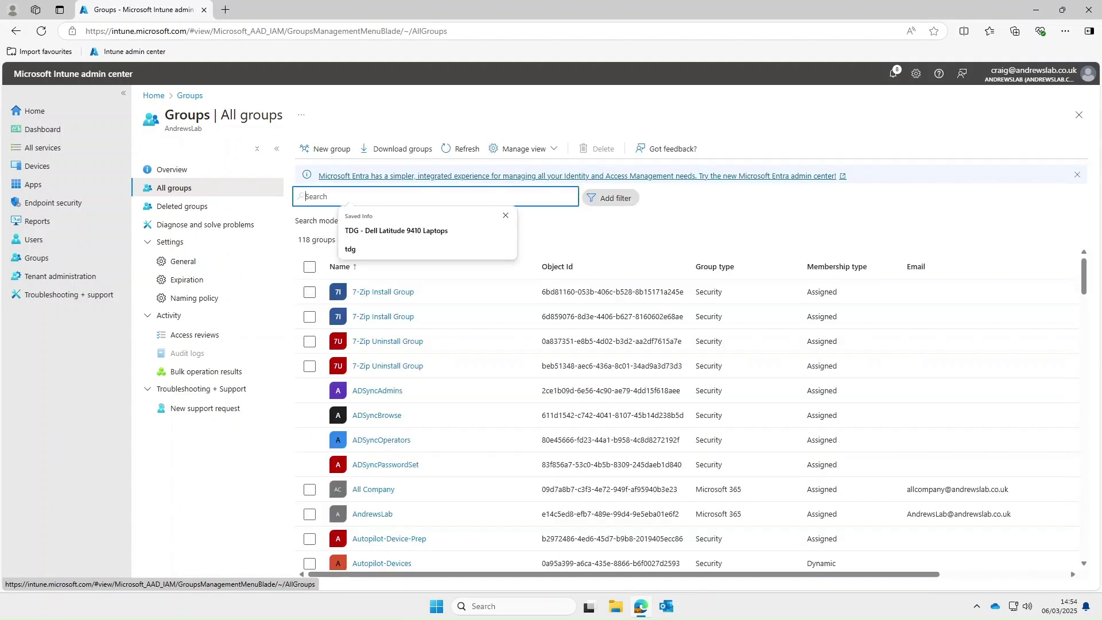
type("tdg")
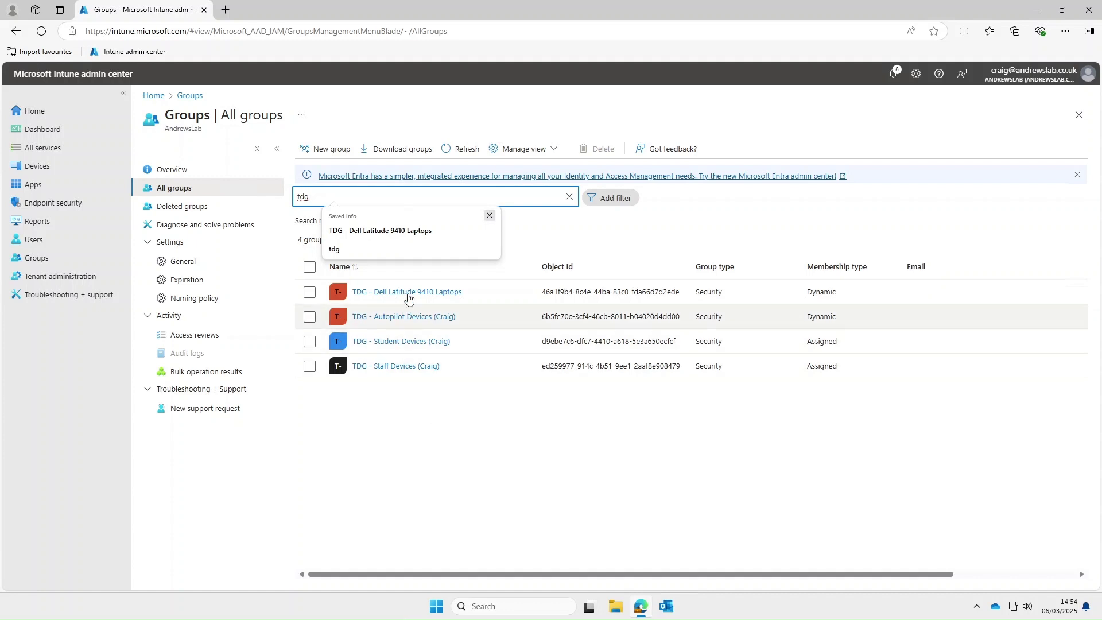
left_click(407, 292)
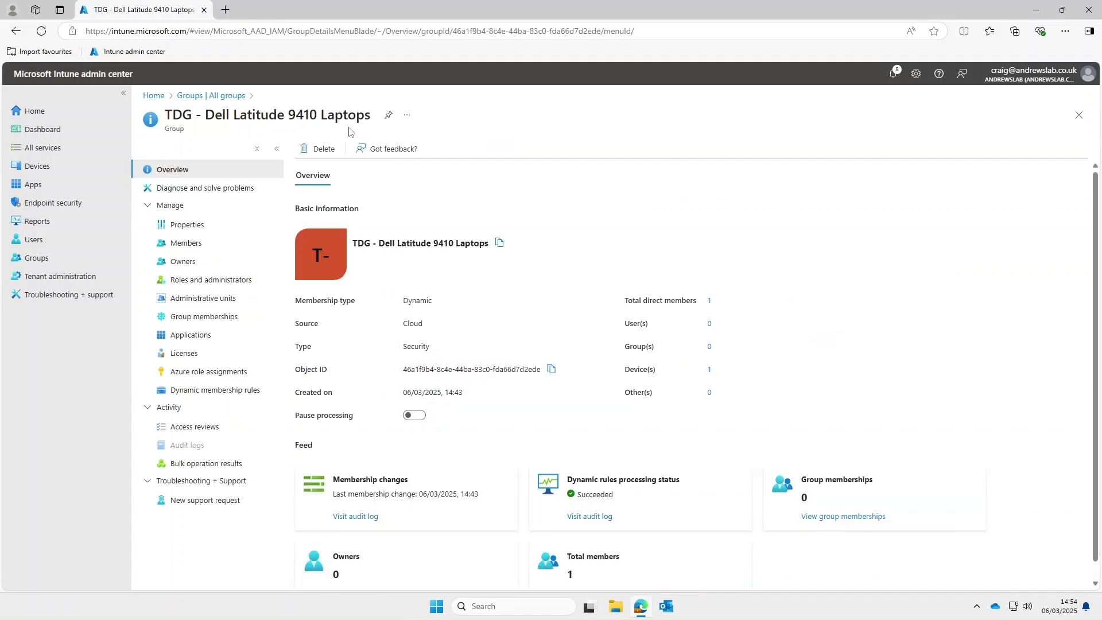
left_click(202, 395)
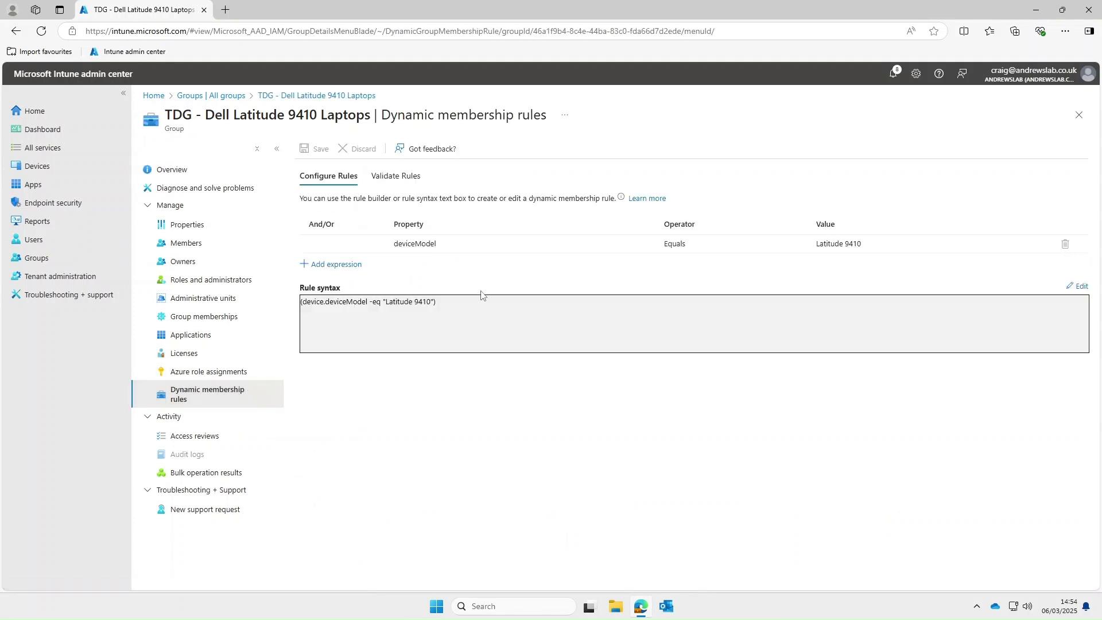
left_click(40, 171)
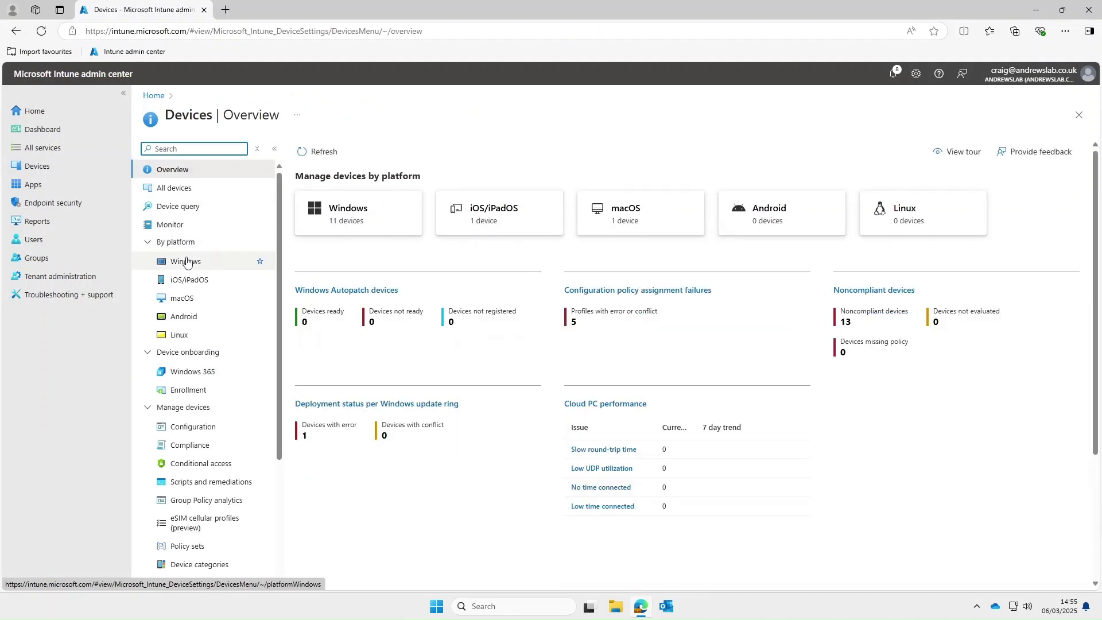
- Under Windows updates > Driver updates, start the profile 'TDG - Dell Latitude 9410 Driver Updates'
left_click(236, 262)
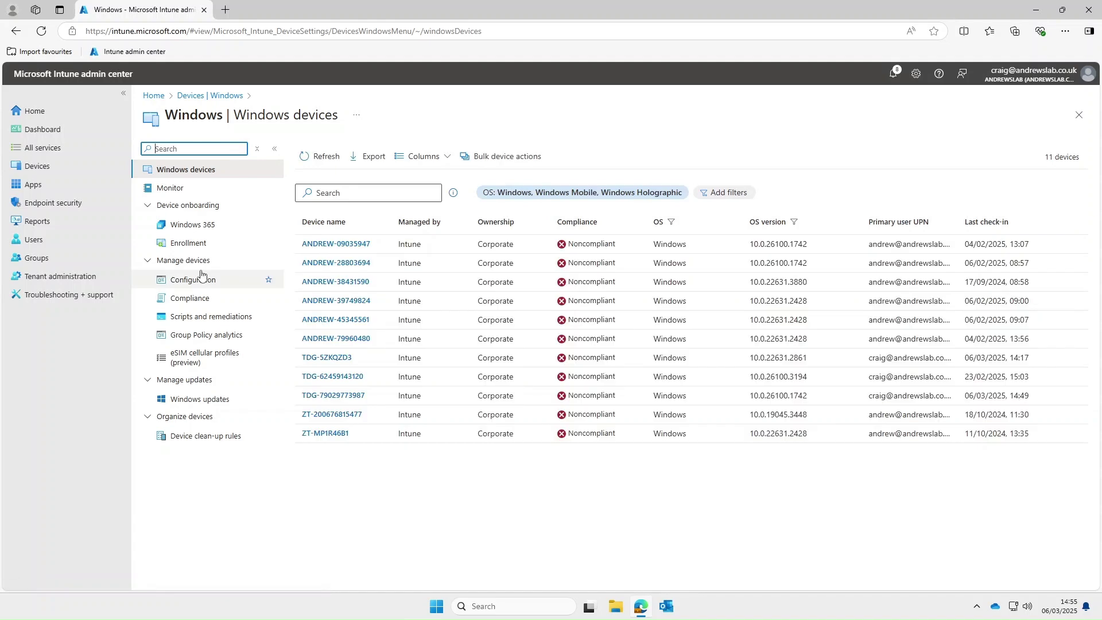
left_click(207, 399)
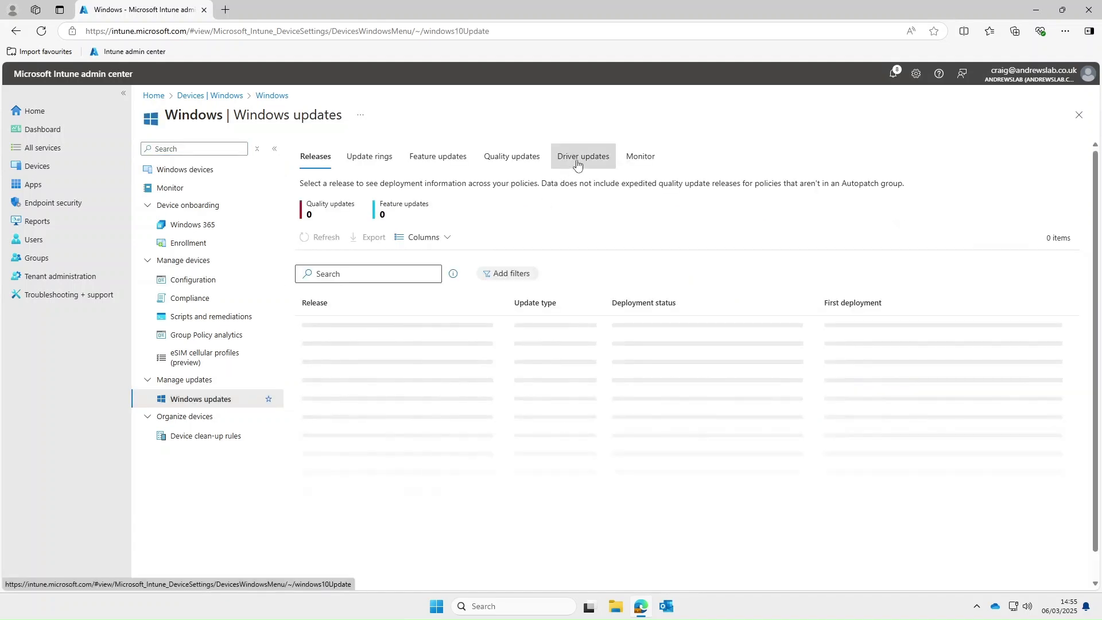
left_click(582, 161)
left_click(331, 224)
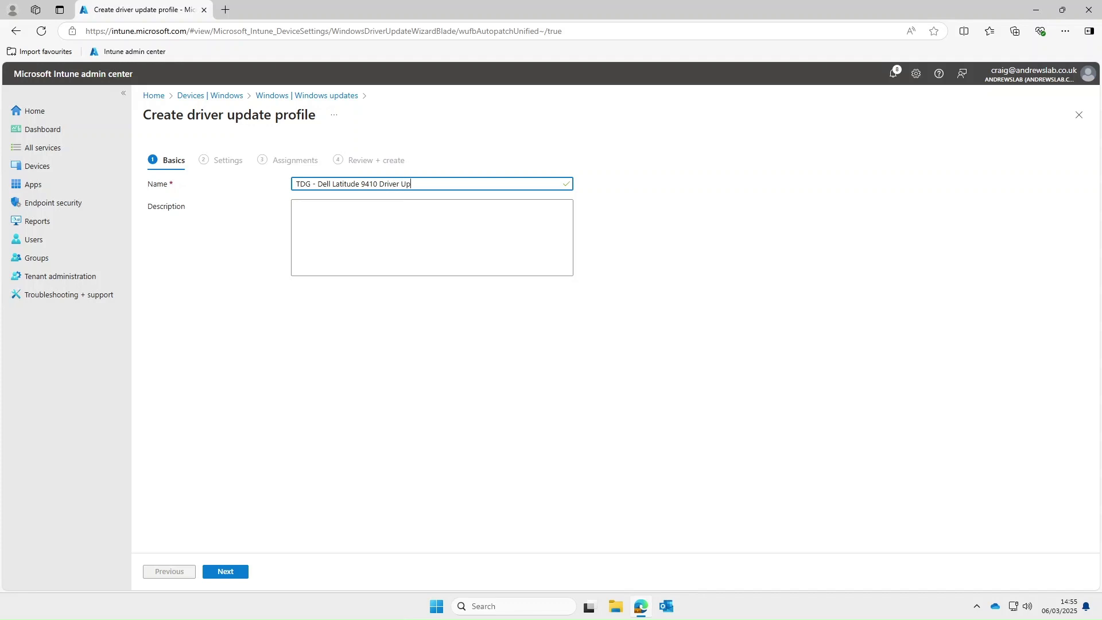
left_click(228, 571)
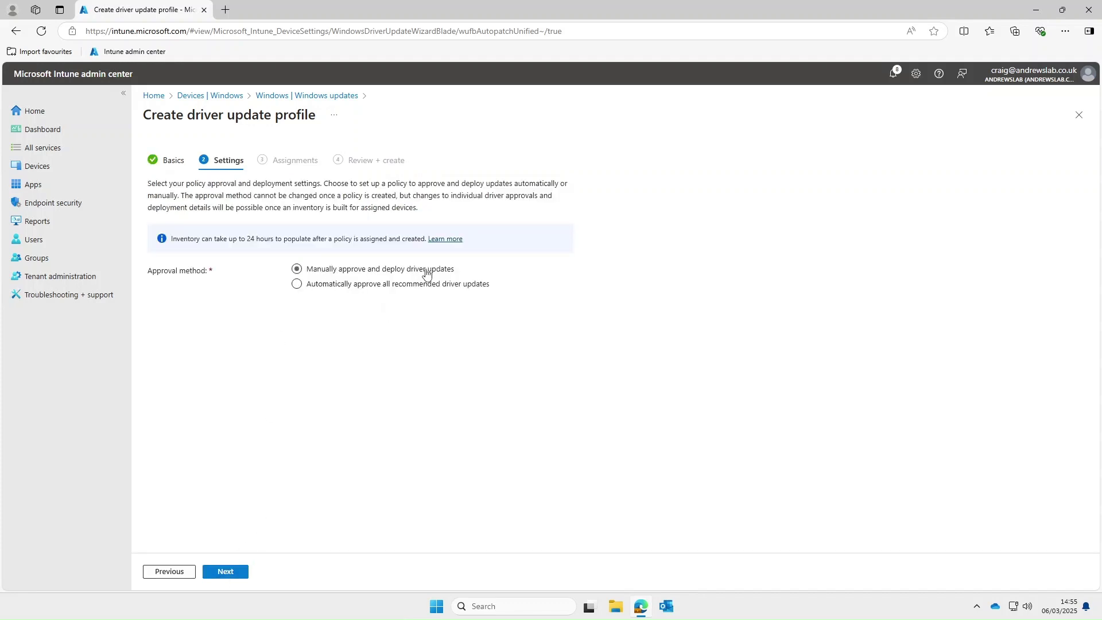
- Keep the profile on manual driver approval
left_click(297, 284)
left_click(297, 270)
left_click(227, 572)
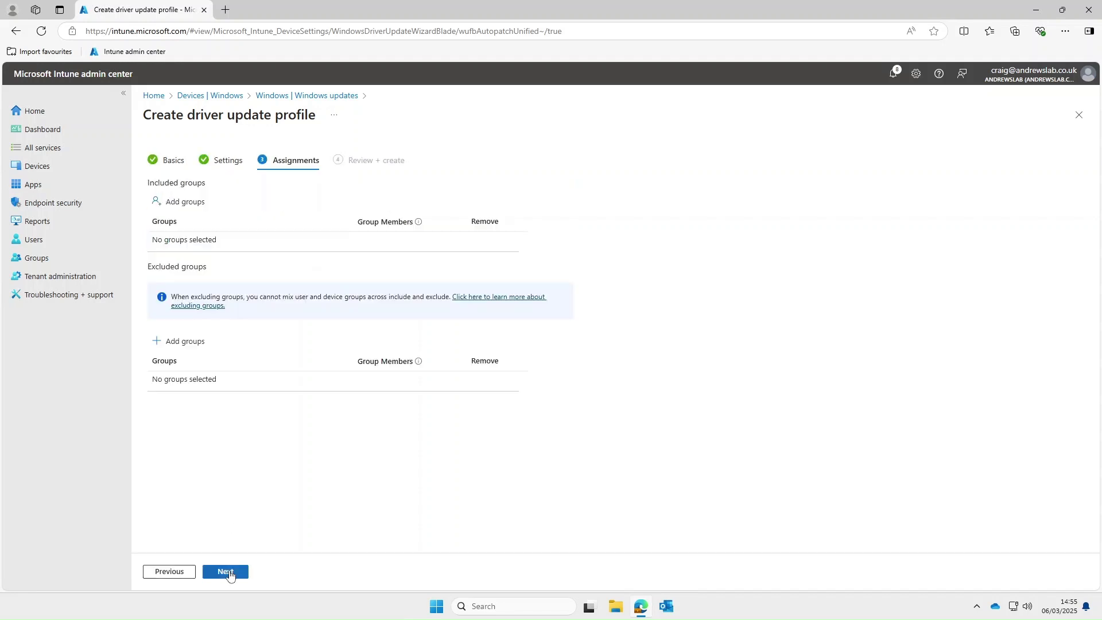
- Assign the profile to the TDG - Dell Latitude 9410 Laptops group and create it
left_click(182, 205)
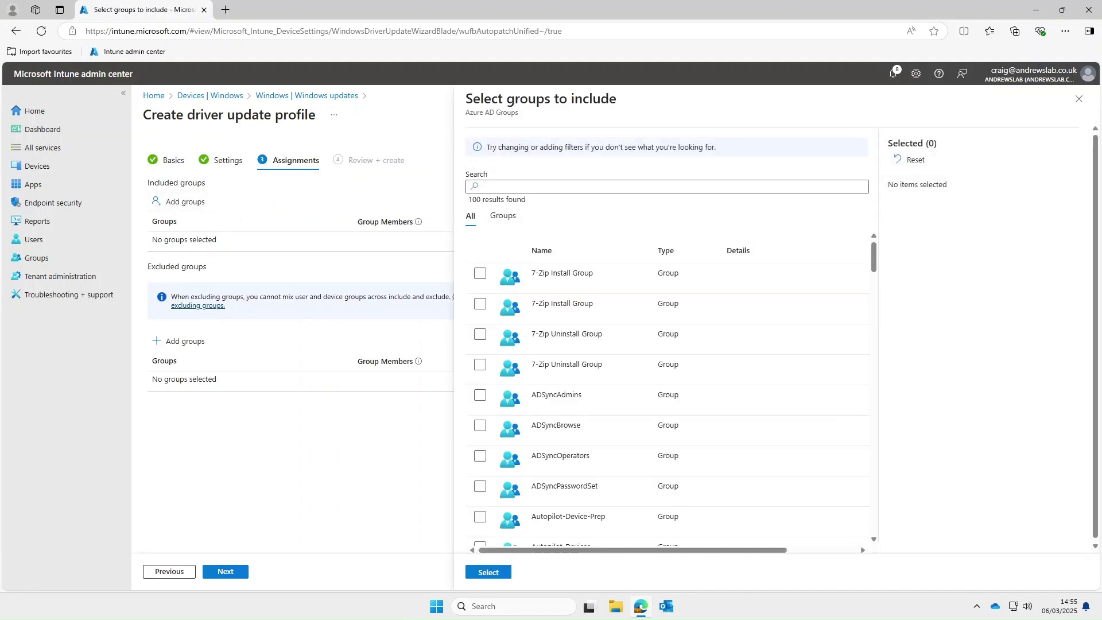
type("tdg")
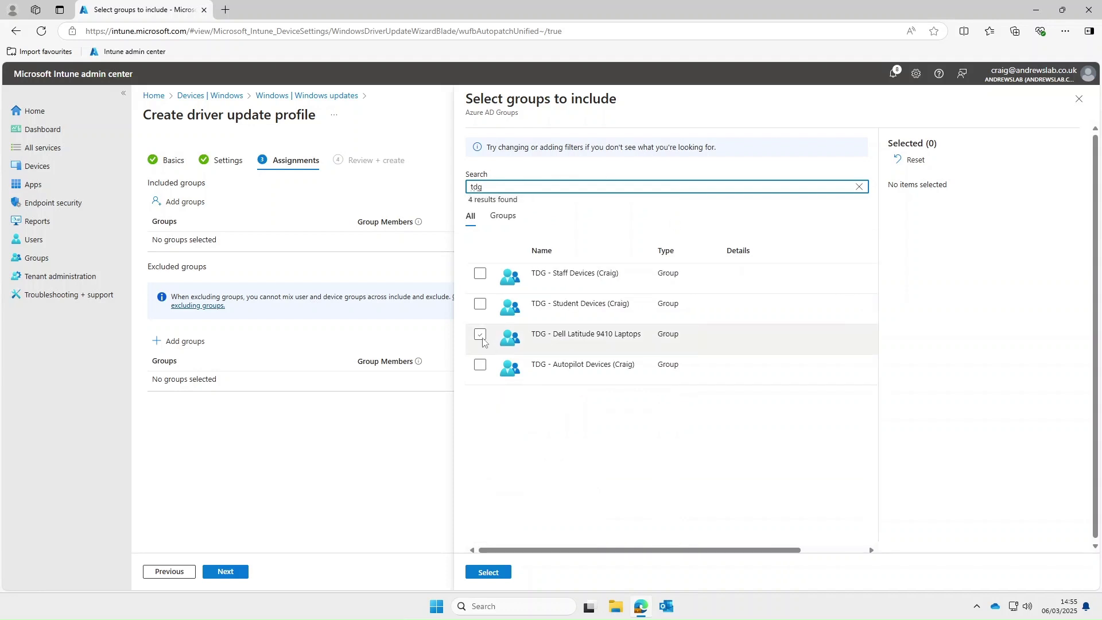
left_click(481, 335)
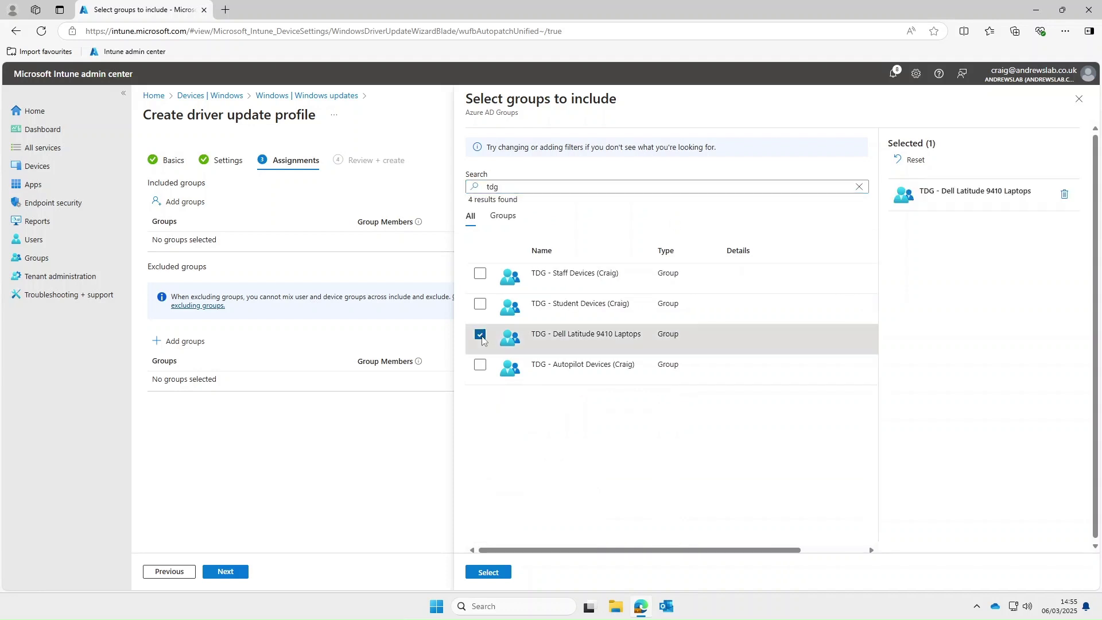
left_click(489, 572)
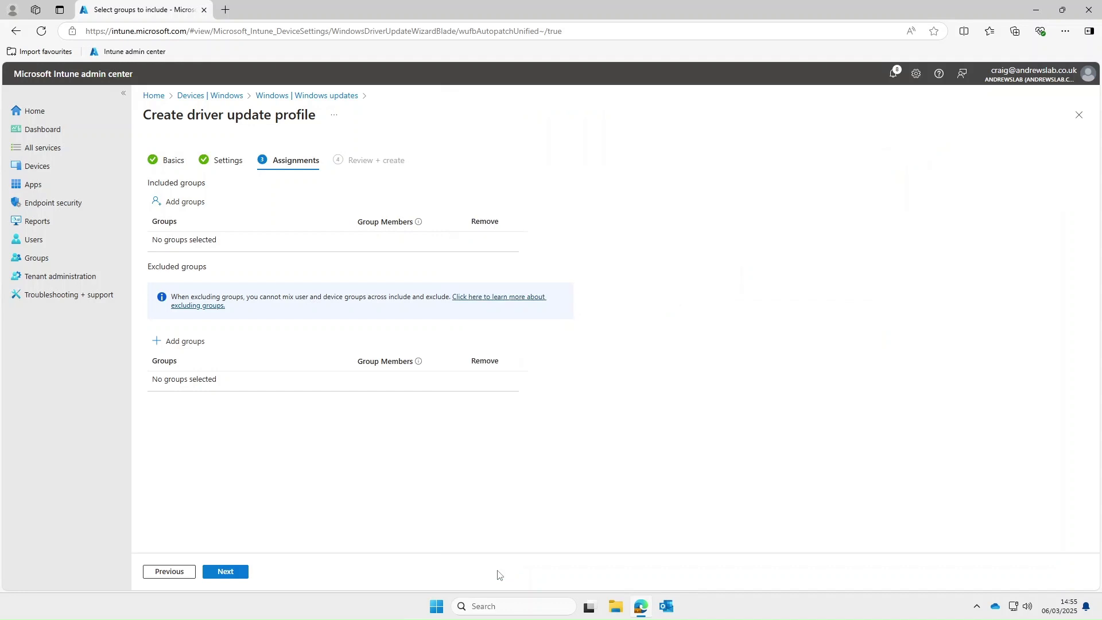
left_click(225, 572)
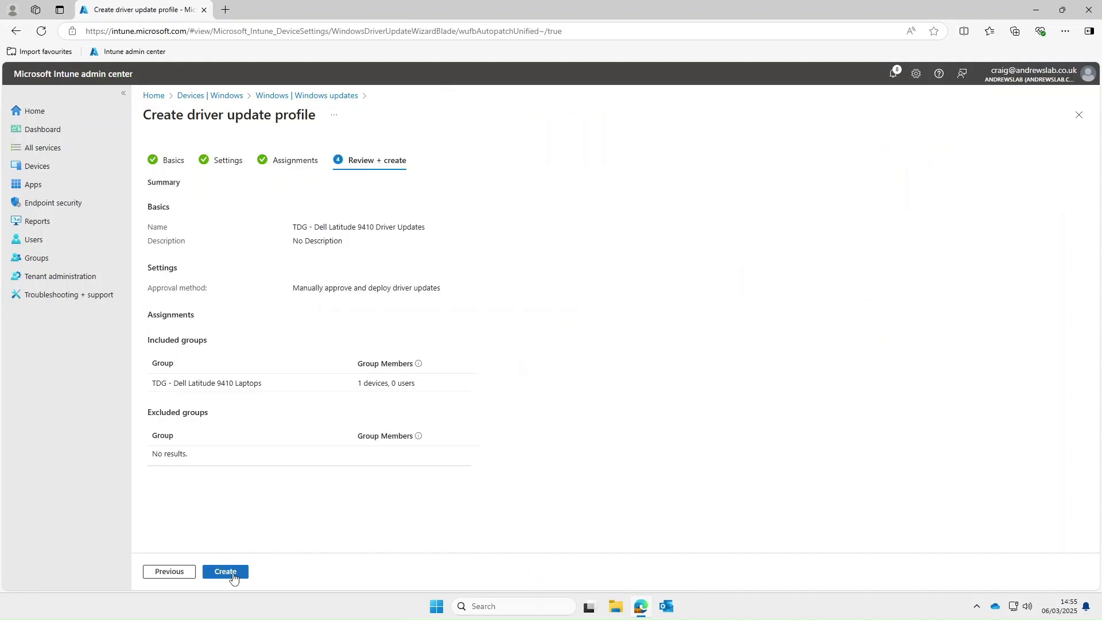
left_click(233, 574)
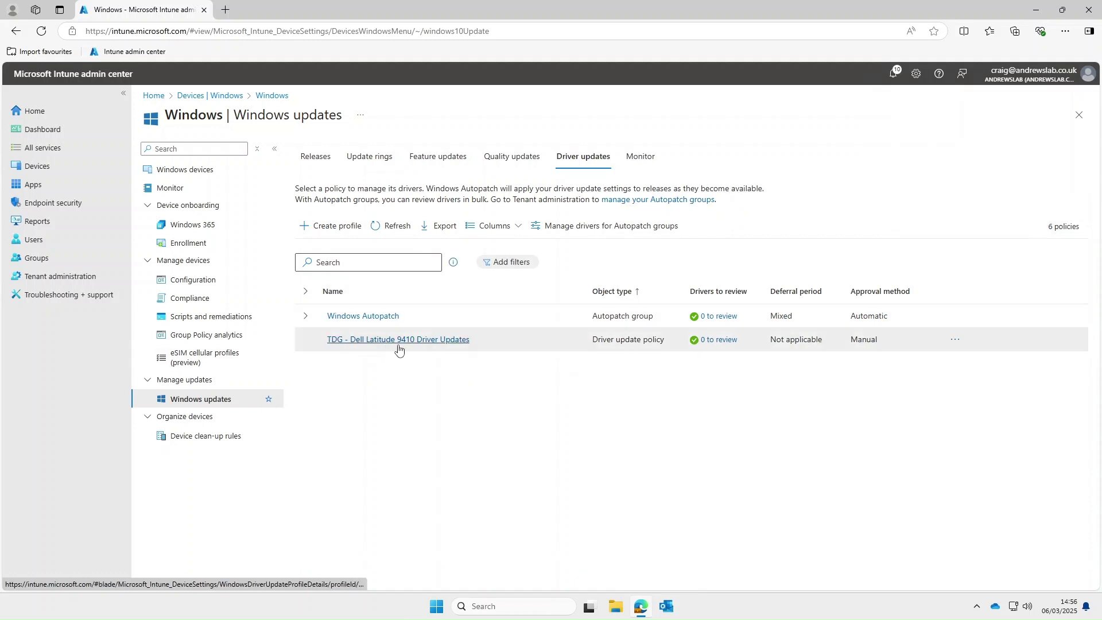
- Open the TDG - Dell Latitude 9410 policy's one driver to review, Intel display 31.0.101.2127
left_click(715, 345)
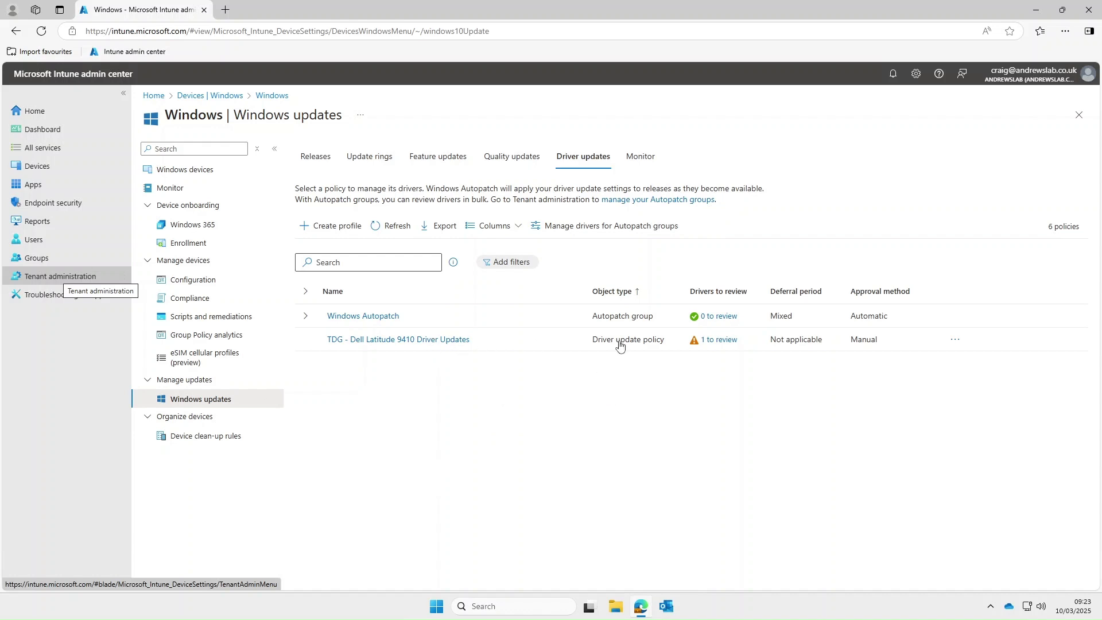
left_click(720, 343)
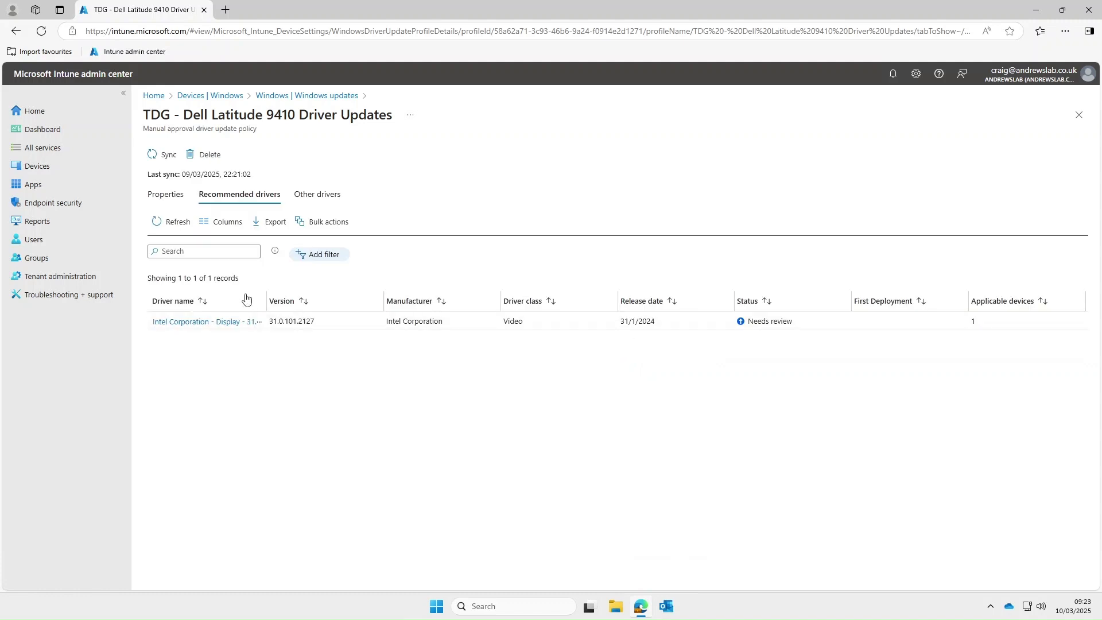
- Widen the Driver name column and open the Intel display driver's approval settings
left_click_drag(265, 300, 404, 301)
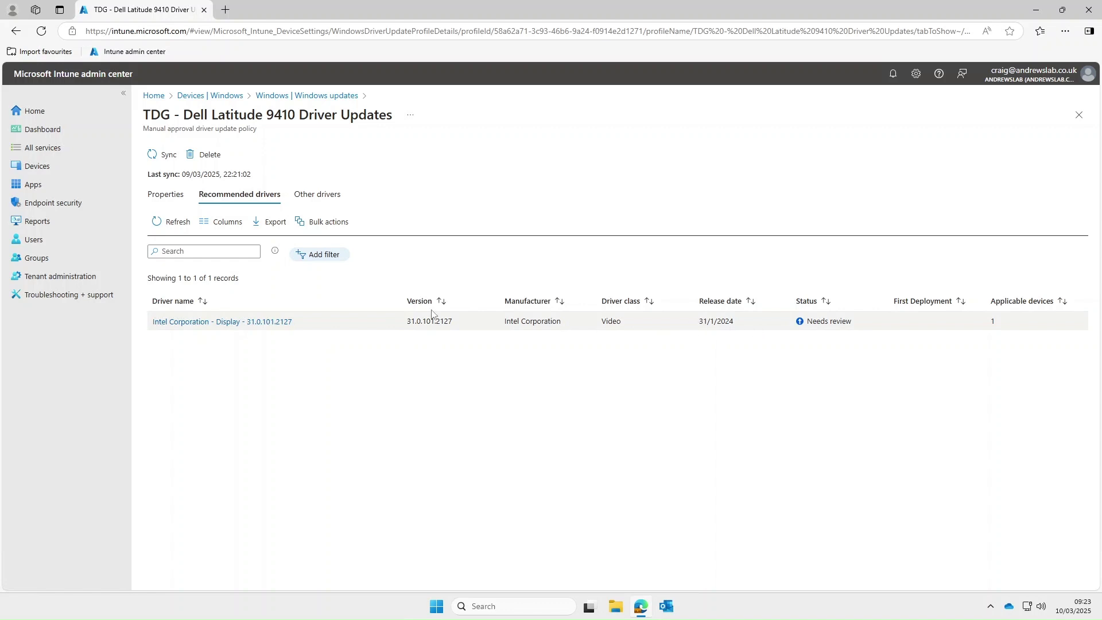
left_click(233, 323)
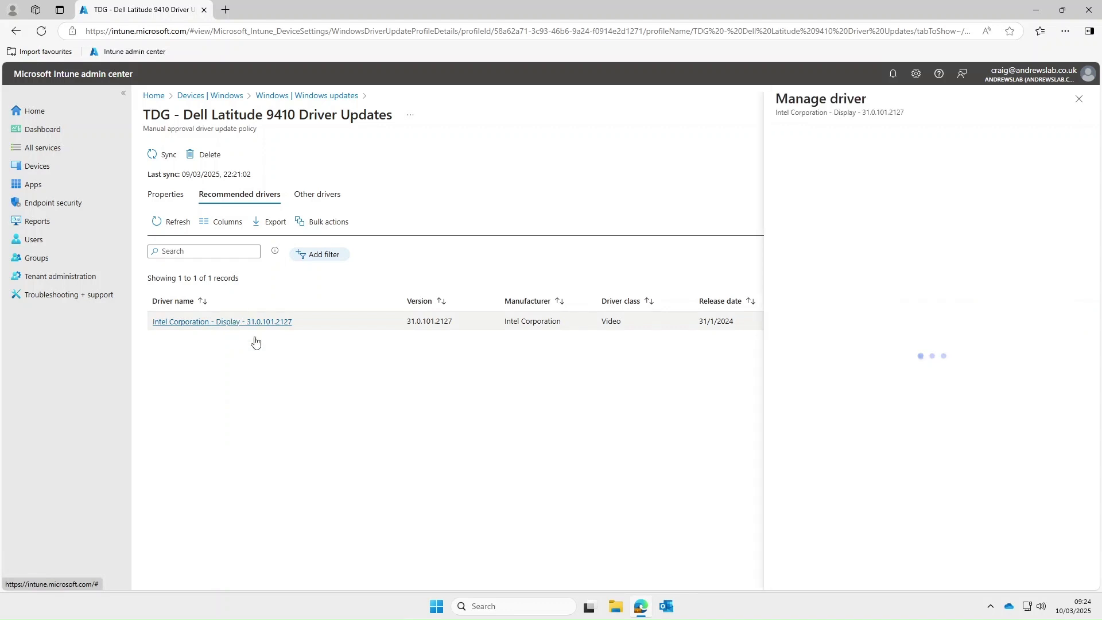
- Start an Approve action for the driver, then discard it unsaved
left_click(836, 234)
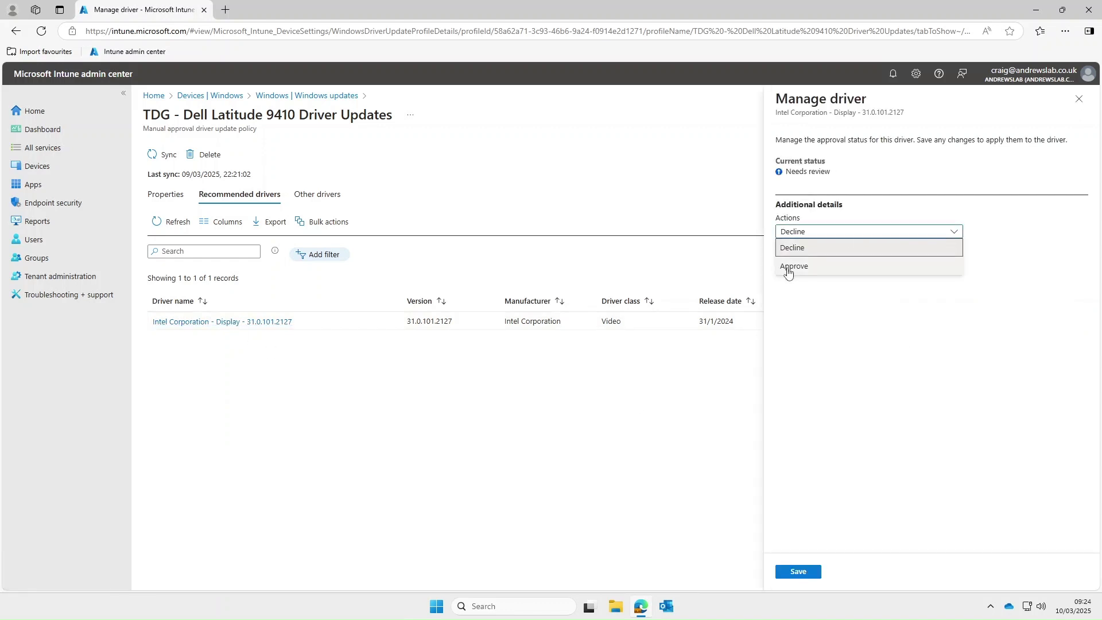
left_click(835, 268)
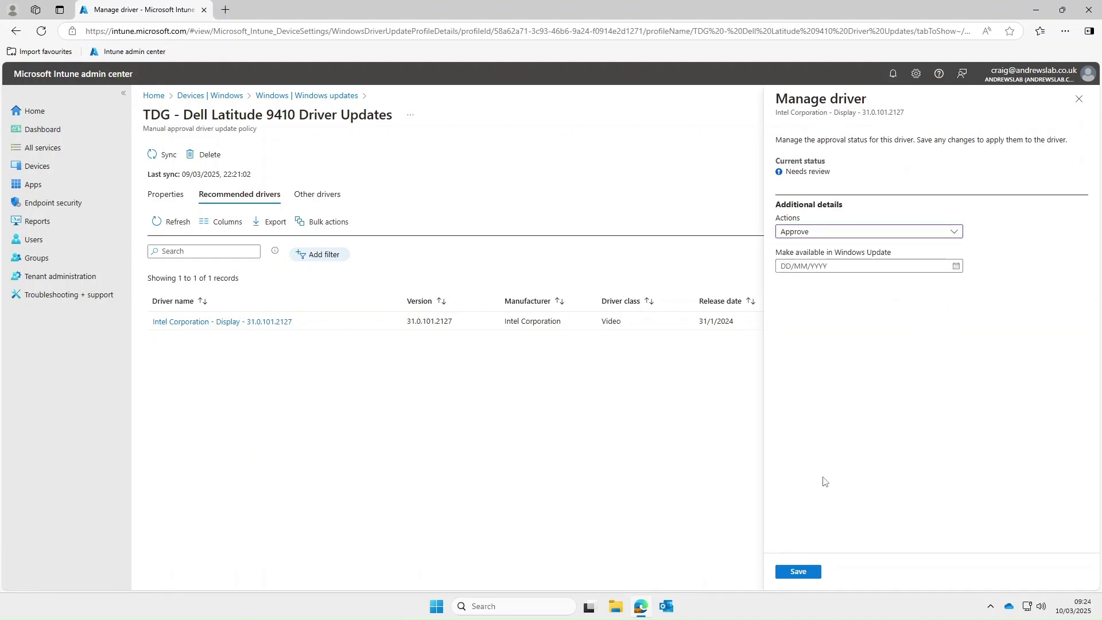
left_click(956, 265)
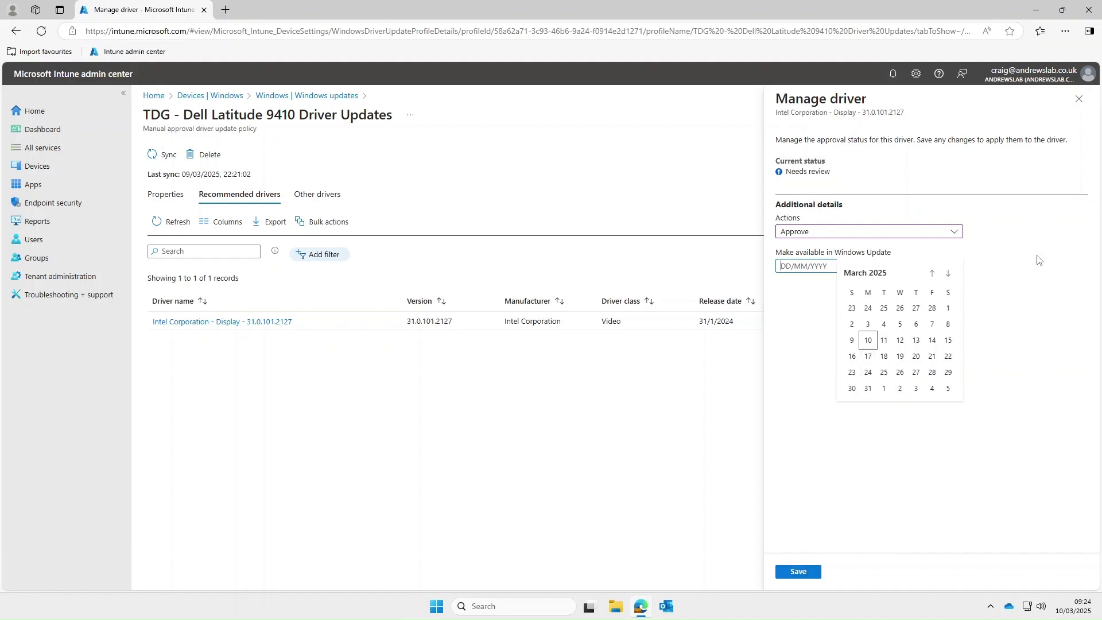
left_click(1079, 99)
left_click(607, 94)
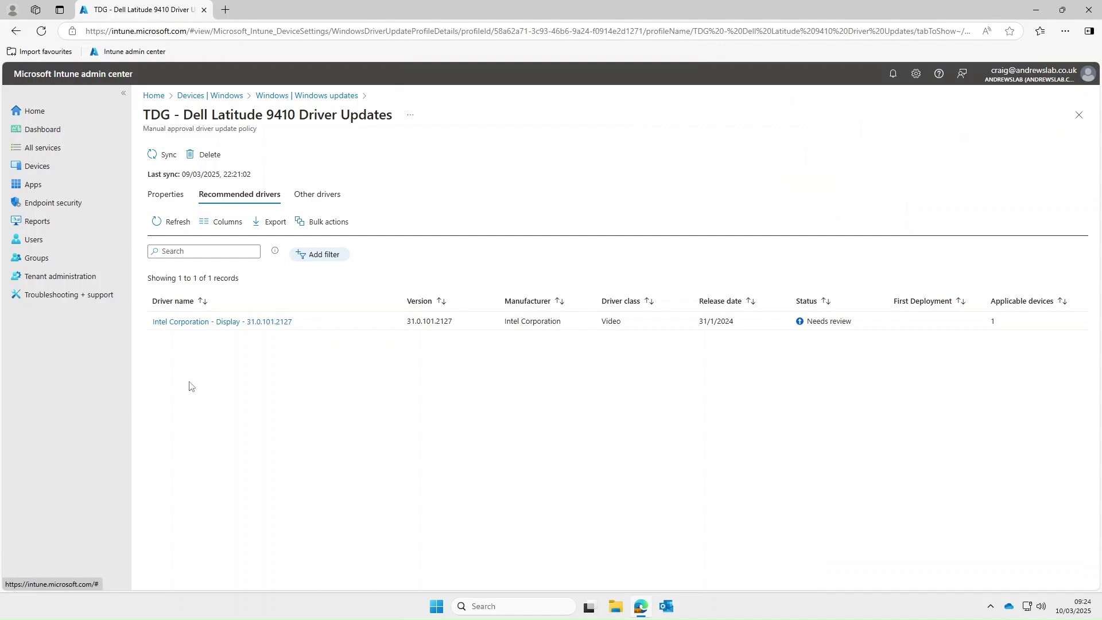
- Start a bulk 'Approve multiple drivers' action with availability from 17 March 2025
left_click(316, 222)
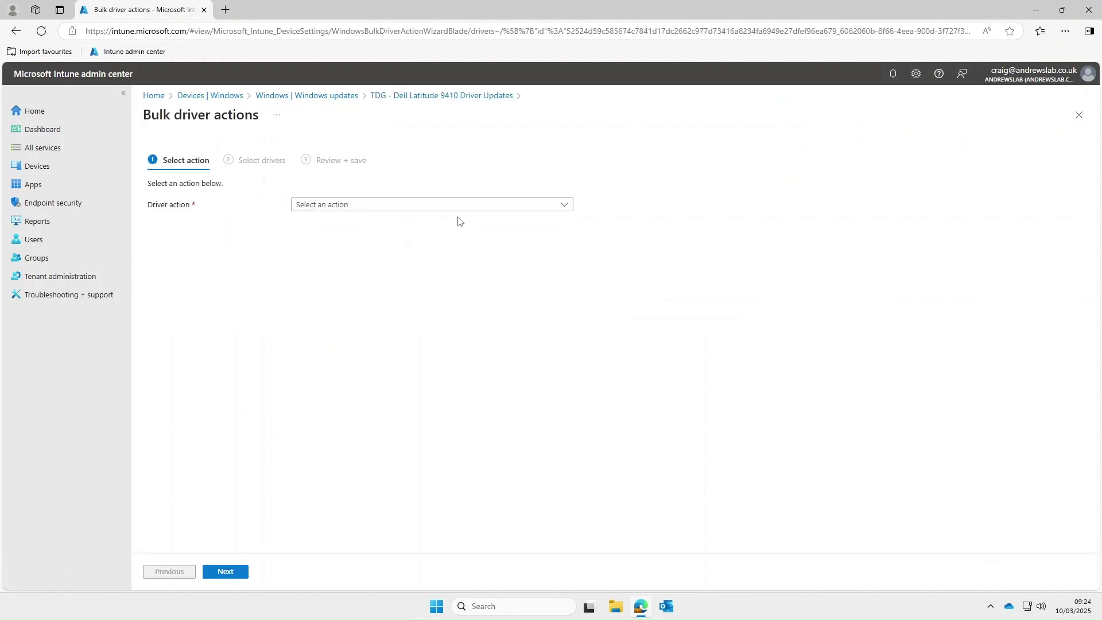
left_click(403, 205)
left_click(339, 219)
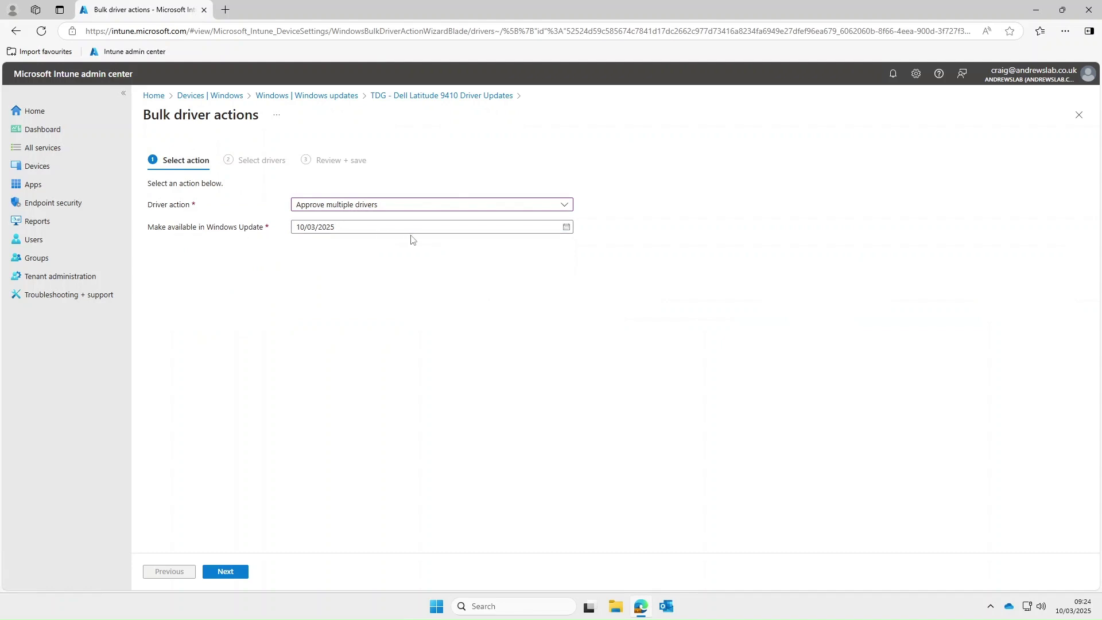
left_click(567, 227)
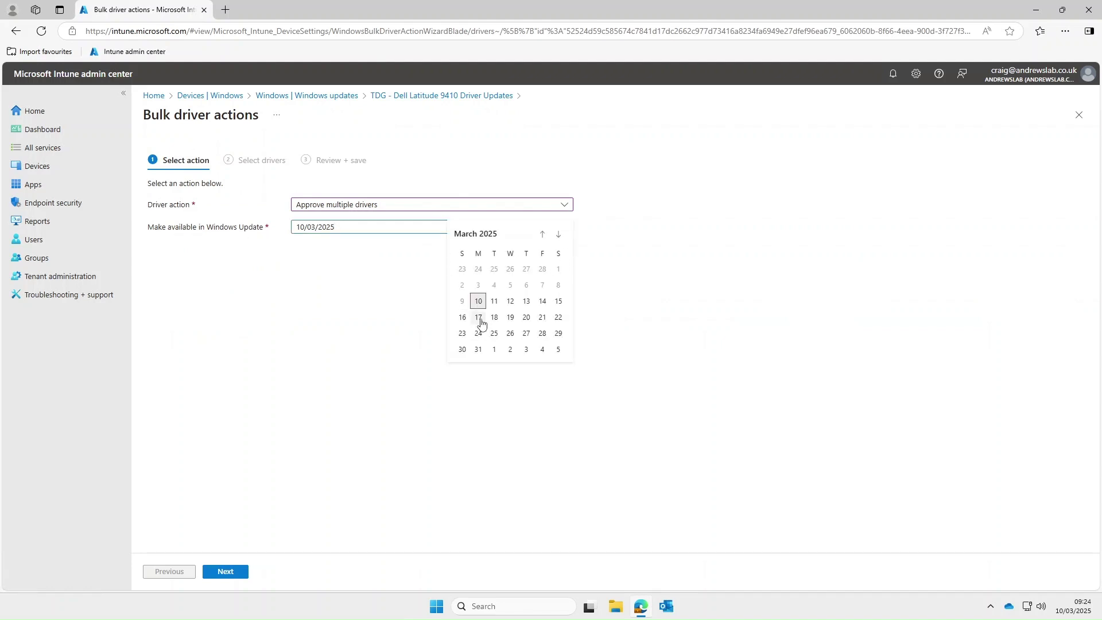
left_click(478, 320)
left_click(226, 571)
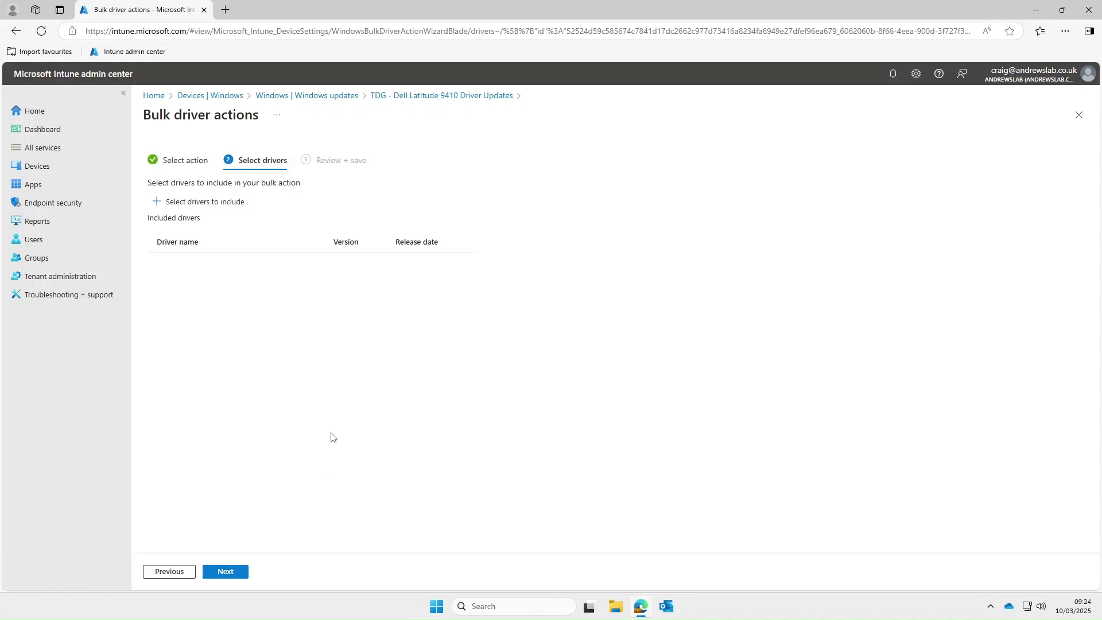
- Include all drivers, the Intel display 31.0.101.2127, and save the bulk approval
left_click(210, 205)
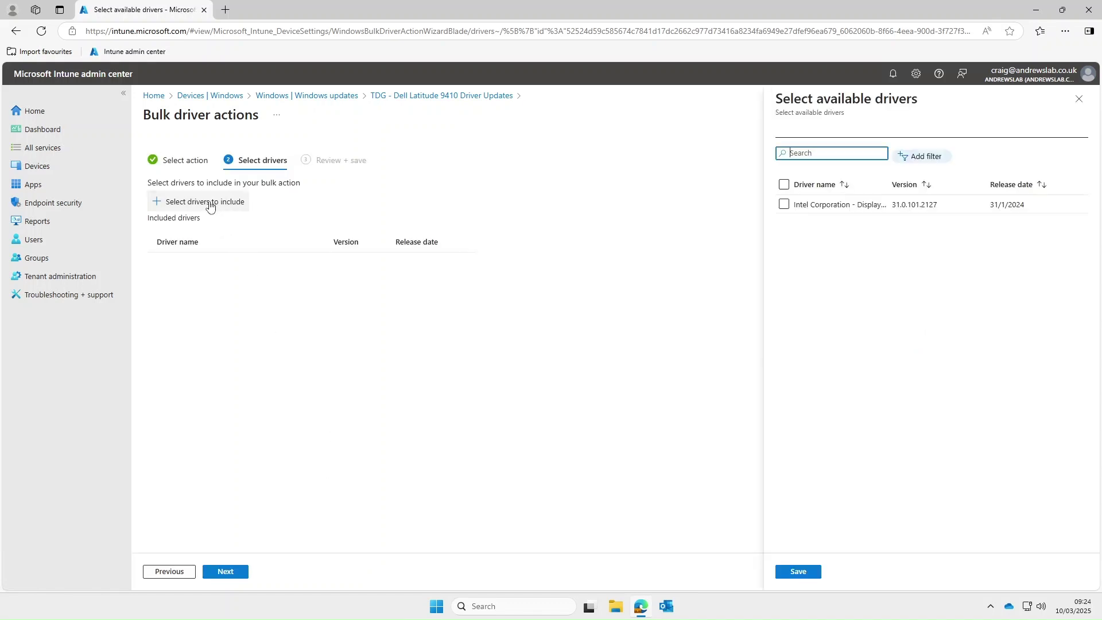
left_click(784, 185)
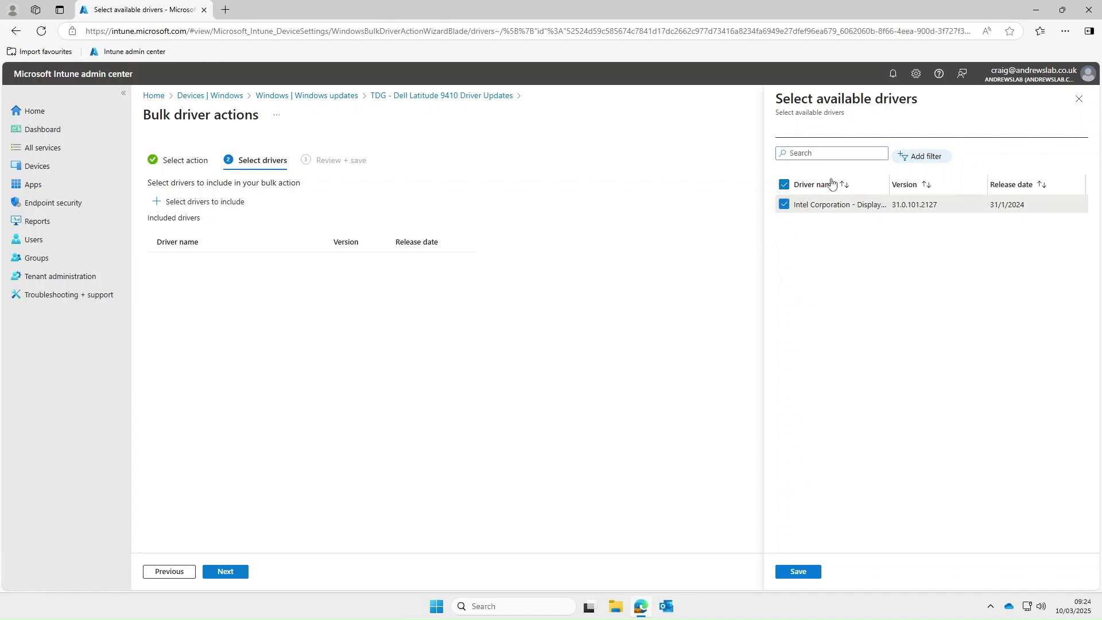
left_click(800, 571)
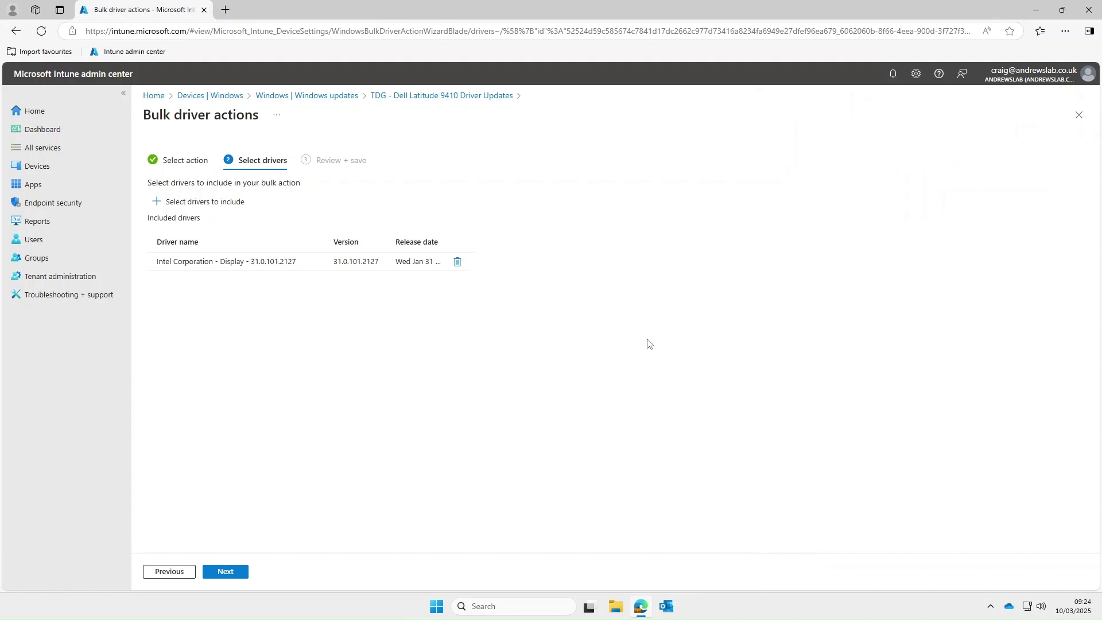
left_click(231, 572)
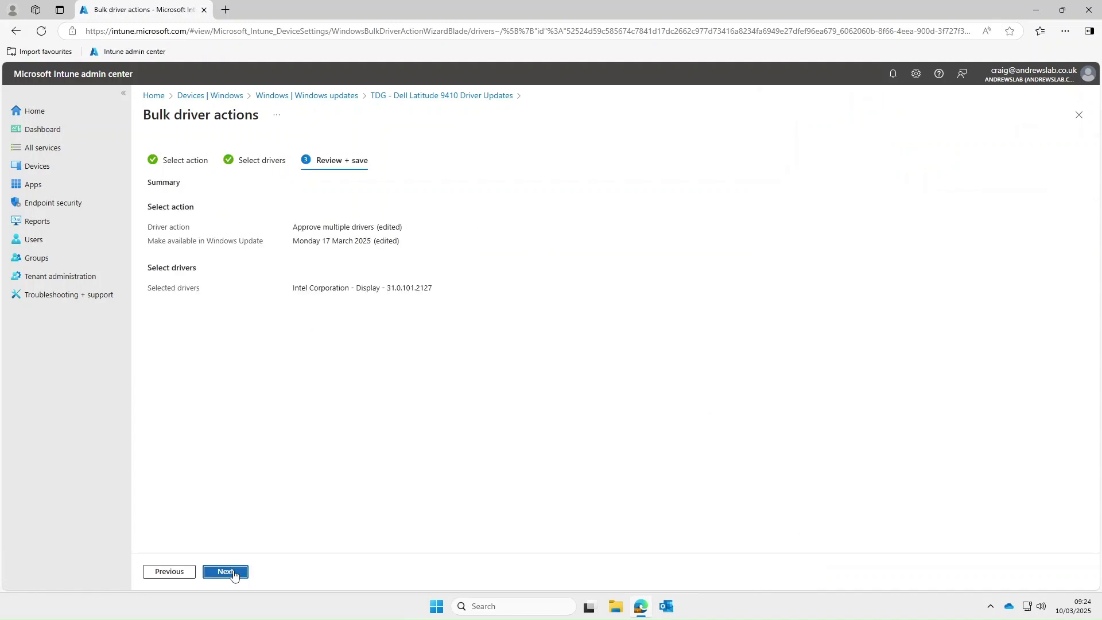
left_click(234, 573)
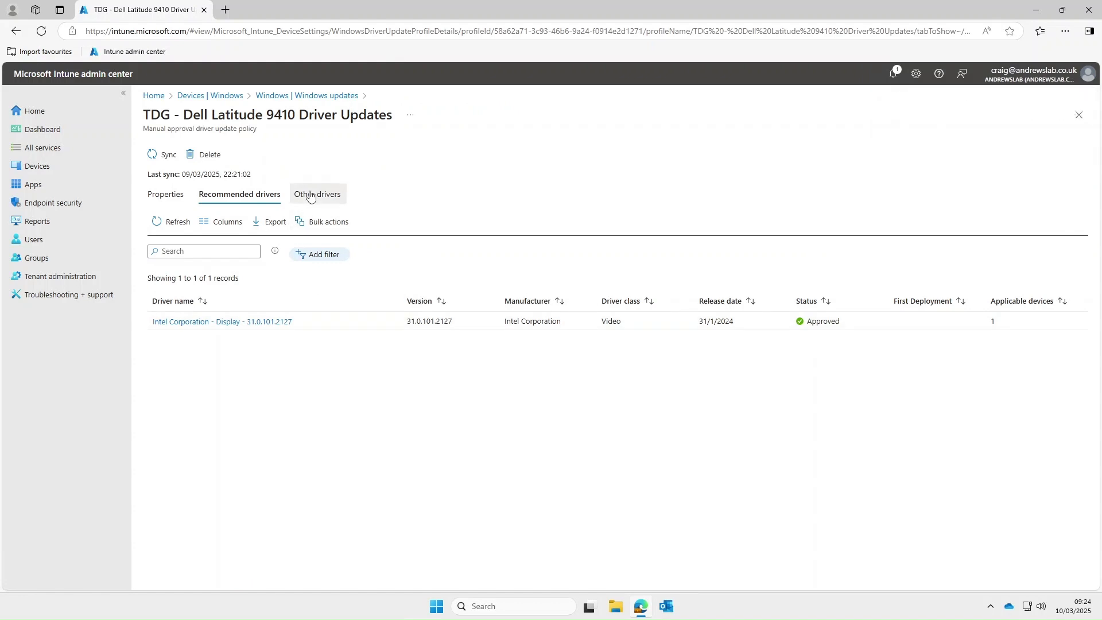
- Show the policy's Other drivers sorted by release date, oldest first
left_click(320, 195)
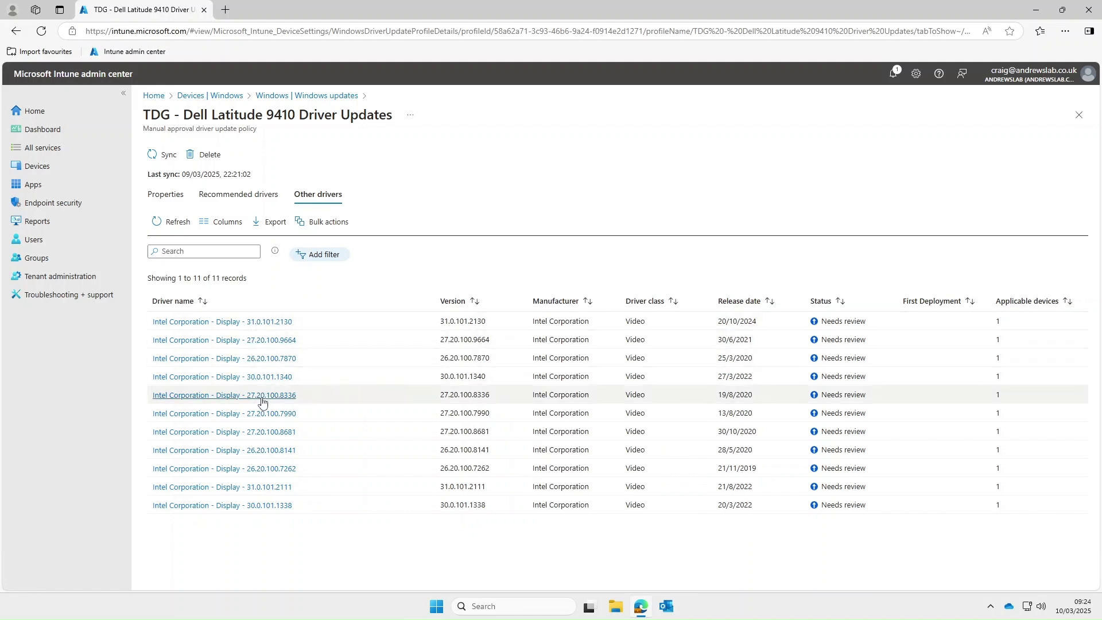
left_click(764, 302)
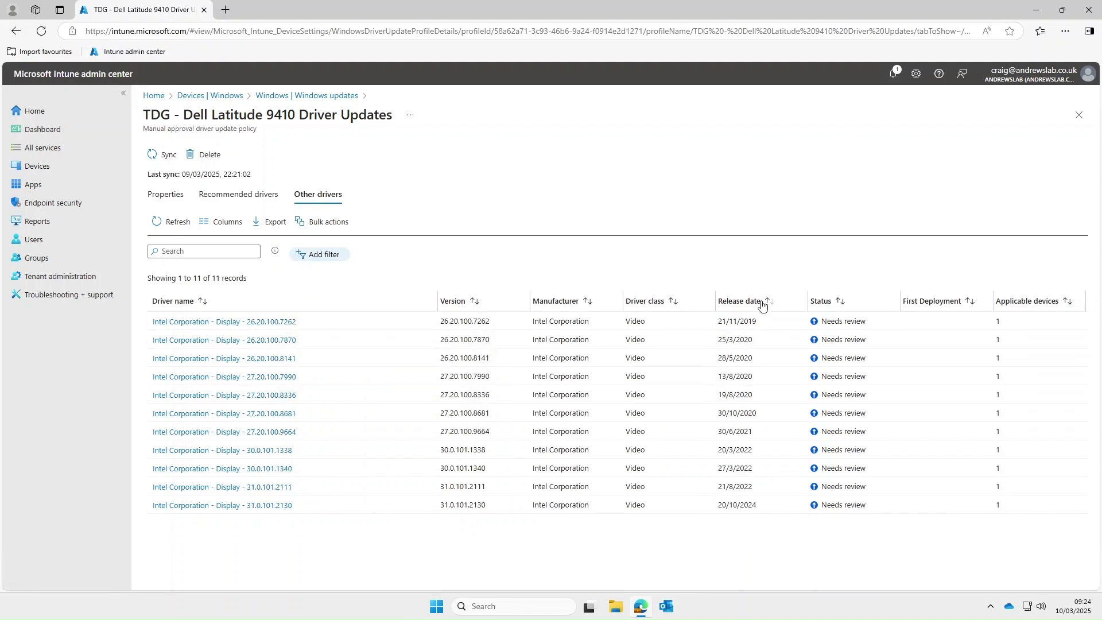